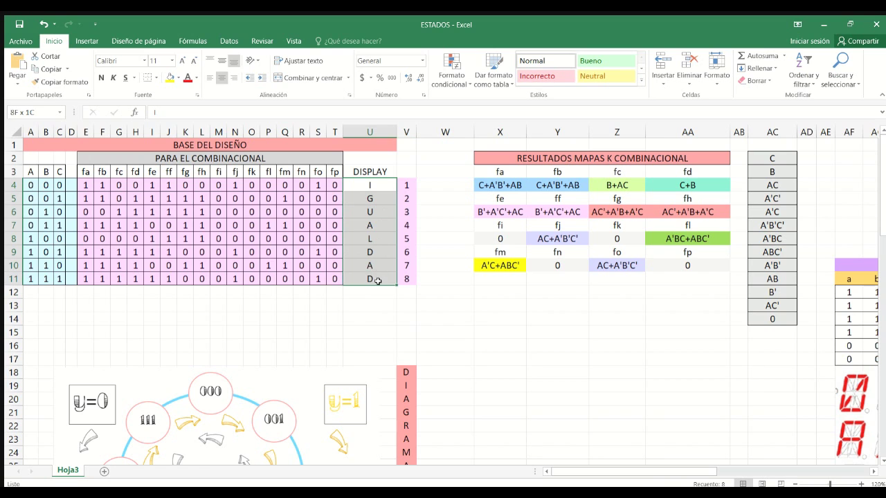
- Review the A, B, C input states in the design table and the DISPLAY letters matching 000 and 001
click(29, 186)
drag(30, 186, 61, 281)
click(140, 319)
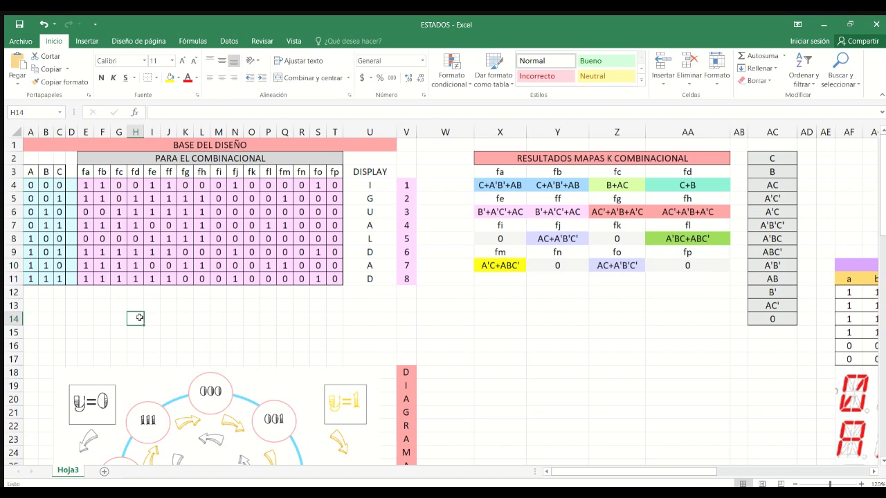
click(30, 173)
click(47, 172)
click(59, 172)
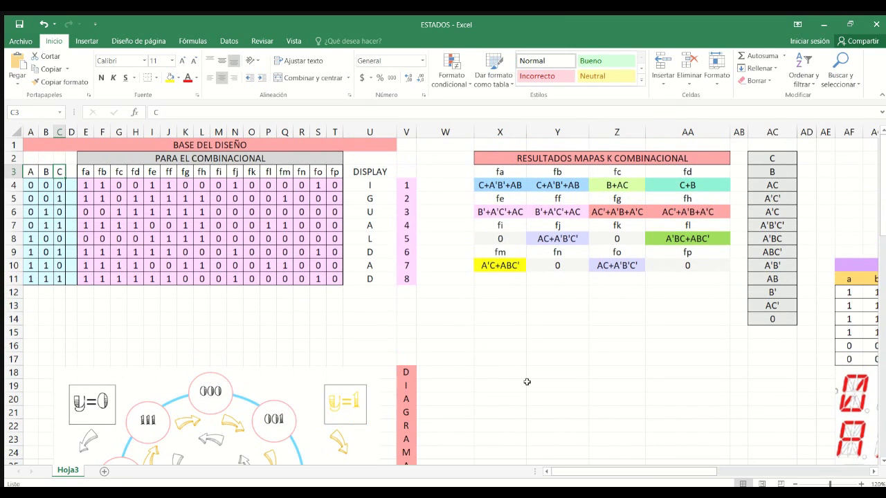
click(251, 264)
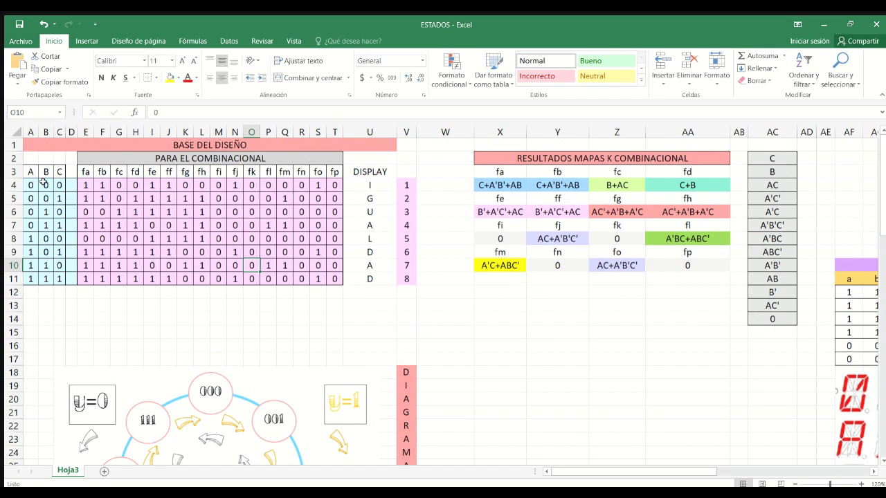
drag(29, 185, 59, 187)
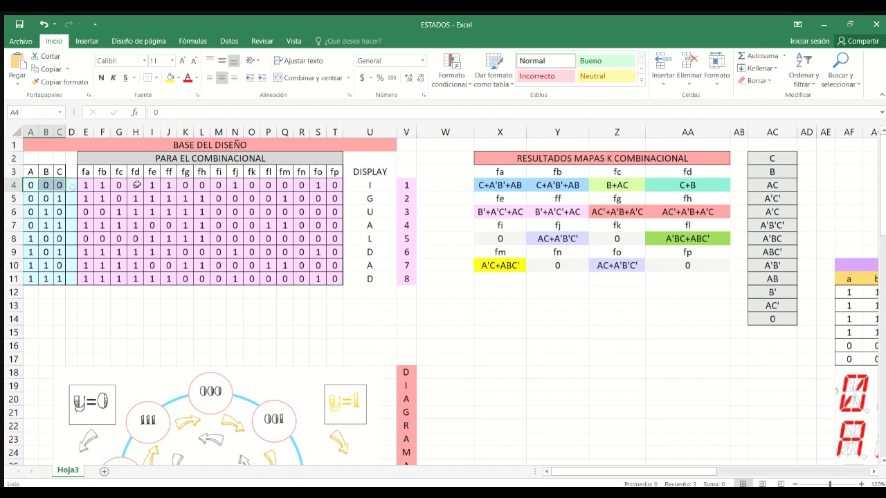
click(372, 185)
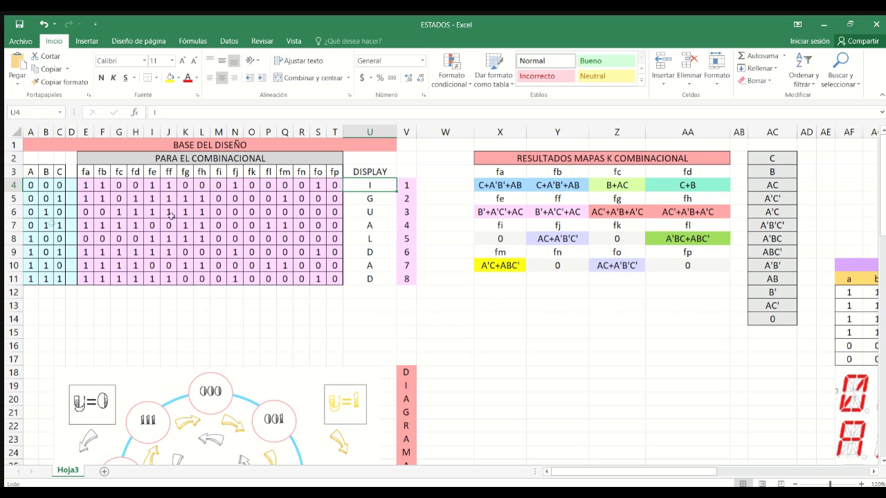
click(369, 200)
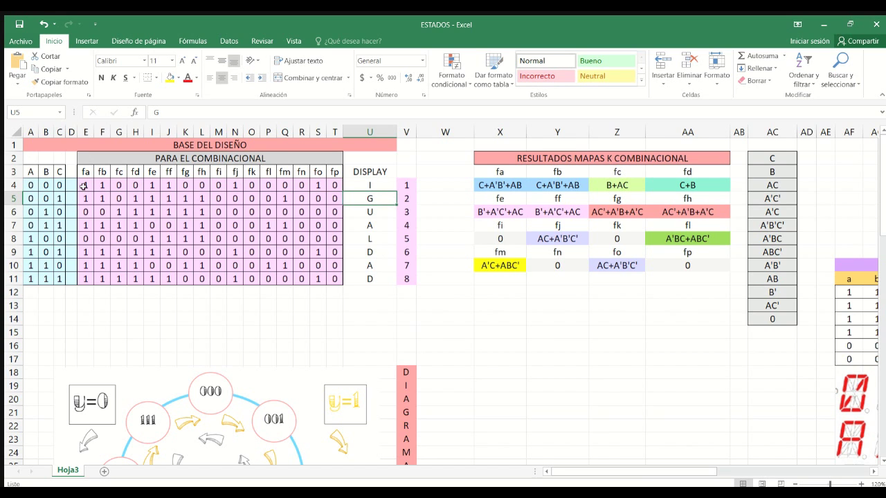
- Compare the combinational outputs fa to fp with the SEGMENTOS table and the segment character reference image
drag(83, 185, 333, 279)
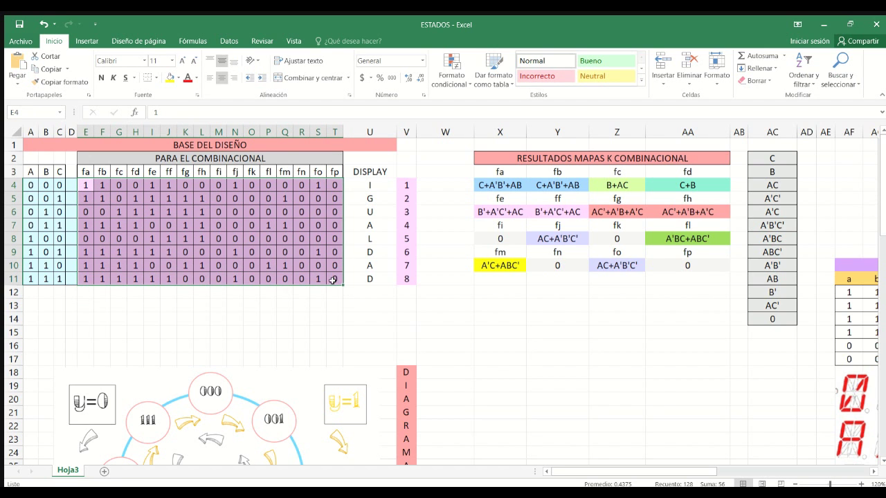
click(83, 170)
click(339, 170)
drag(589, 475, 744, 474)
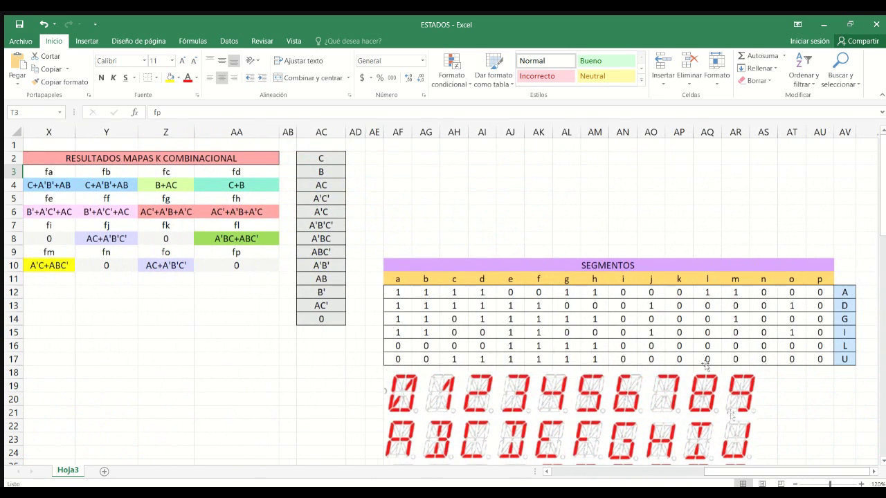
click(814, 293)
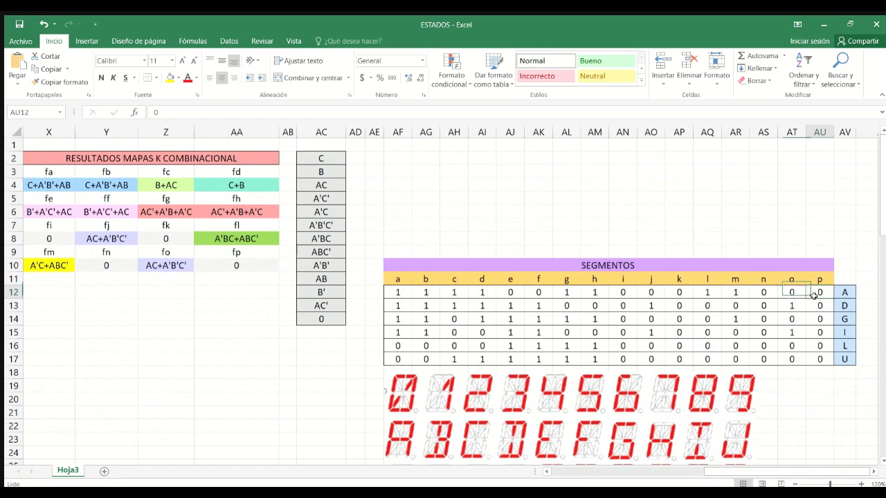
click(402, 292)
click(428, 294)
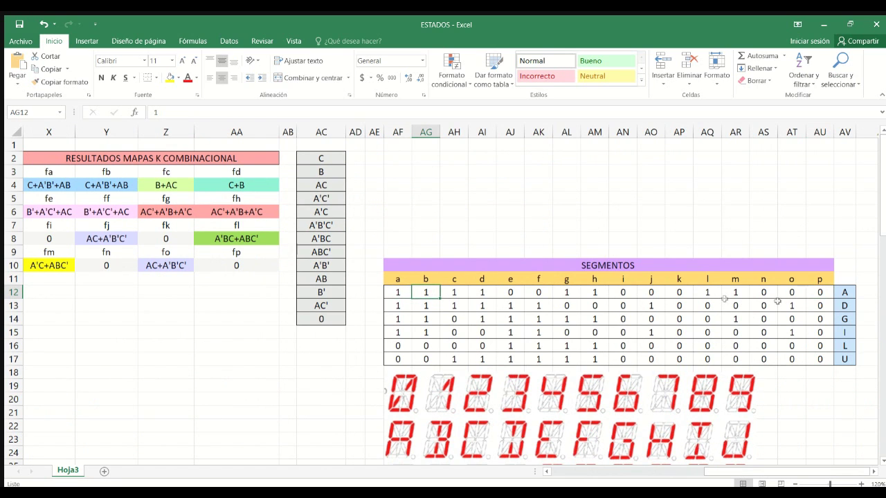
click(841, 290)
drag(883, 219, 883, 257)
click(403, 293)
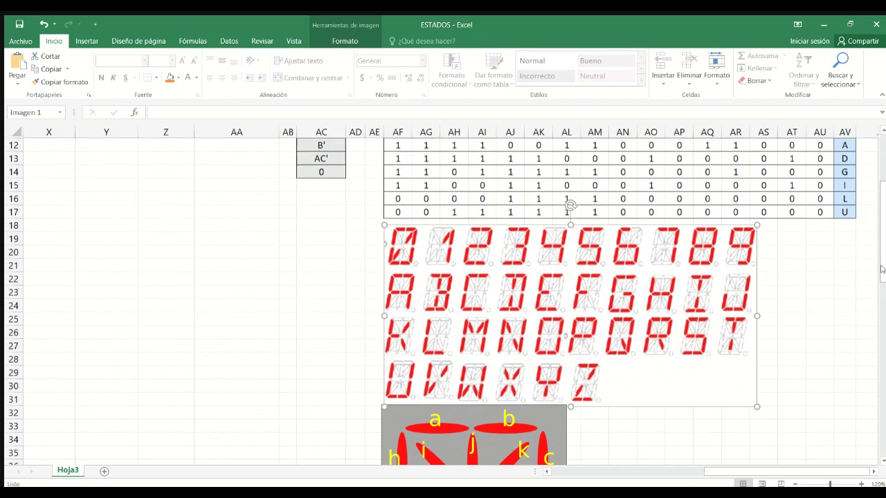
drag(883, 271, 884, 227)
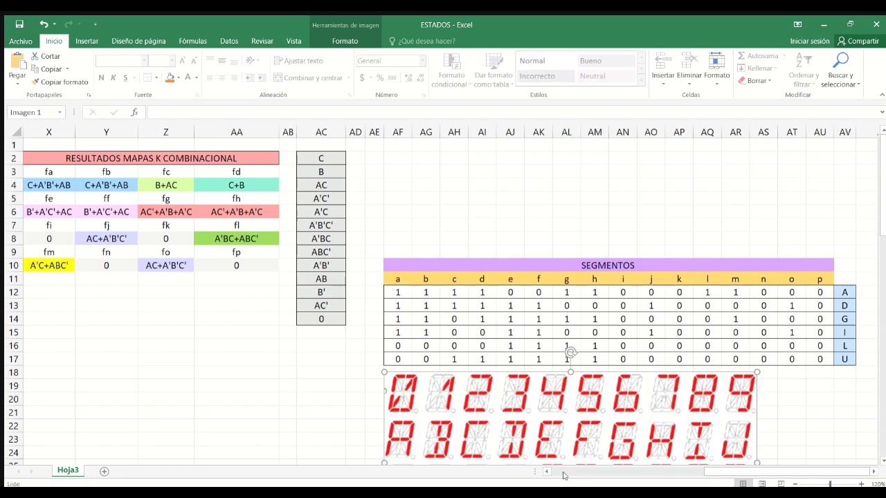
- Examine the state diagram and its DIAGRAMA DE ESTADO title beneath the design table
drag(562, 472, 548, 472)
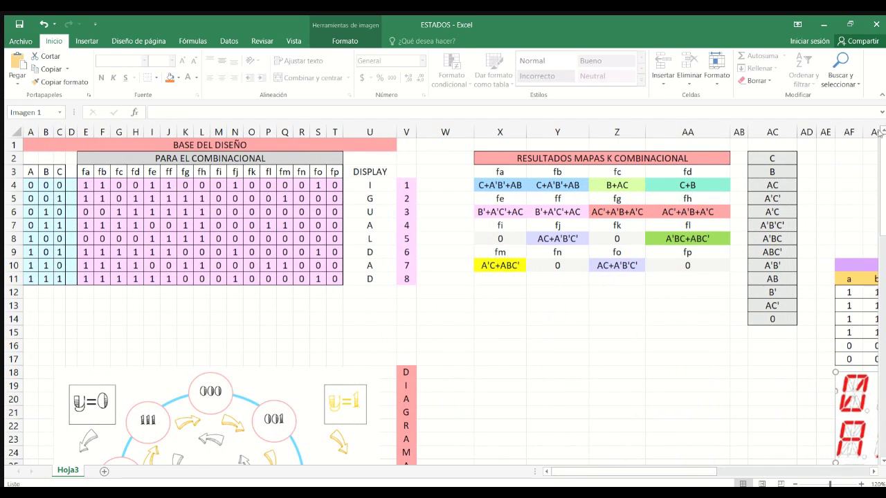
drag(882, 151, 885, 169)
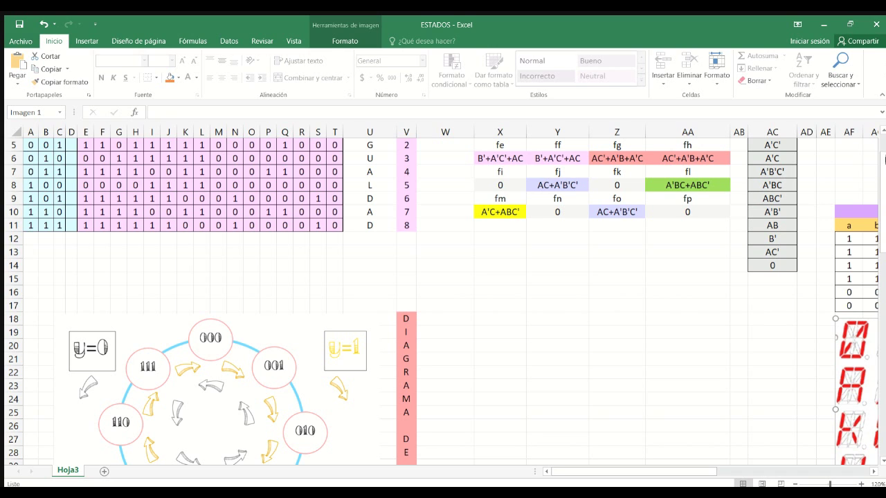
scroll(883, 165, up, 2)
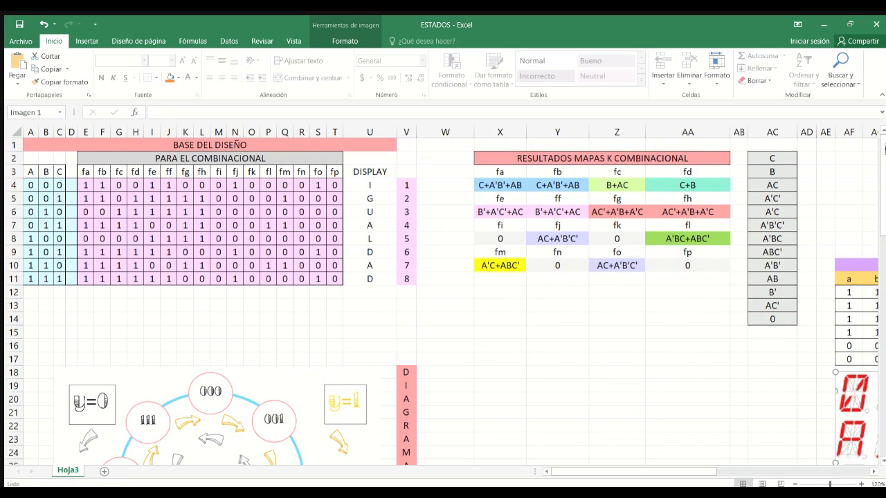
mouse_move(883, 151)
mouse_down()
mouse_move(884, 221)
mouse_move(883, 146)
mouse_up()
scroll(502, 294, down, 5)
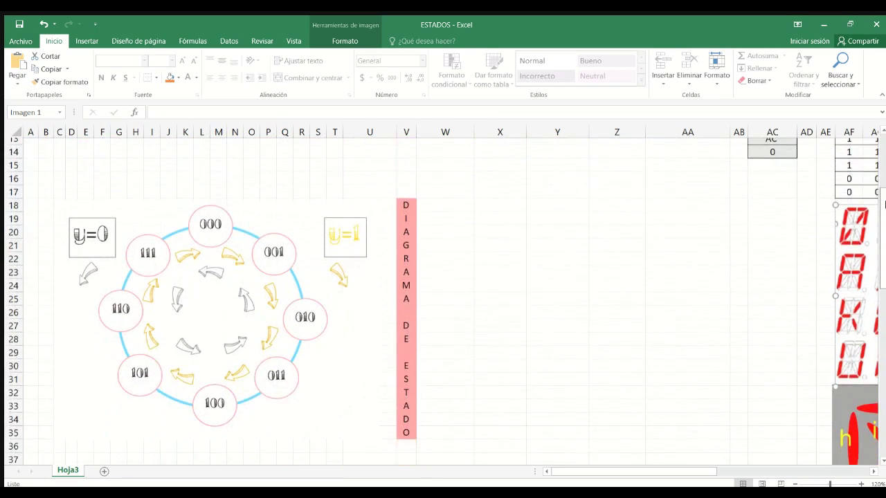
click(571, 344)
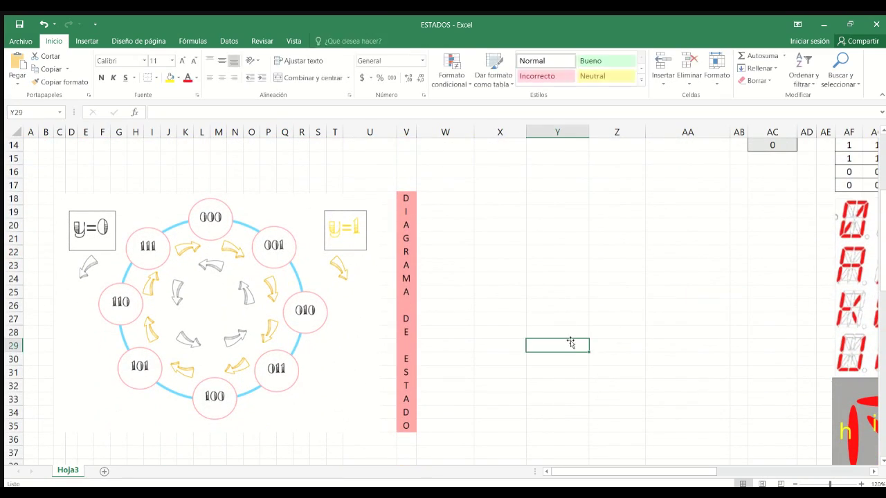
click(276, 274)
click(409, 239)
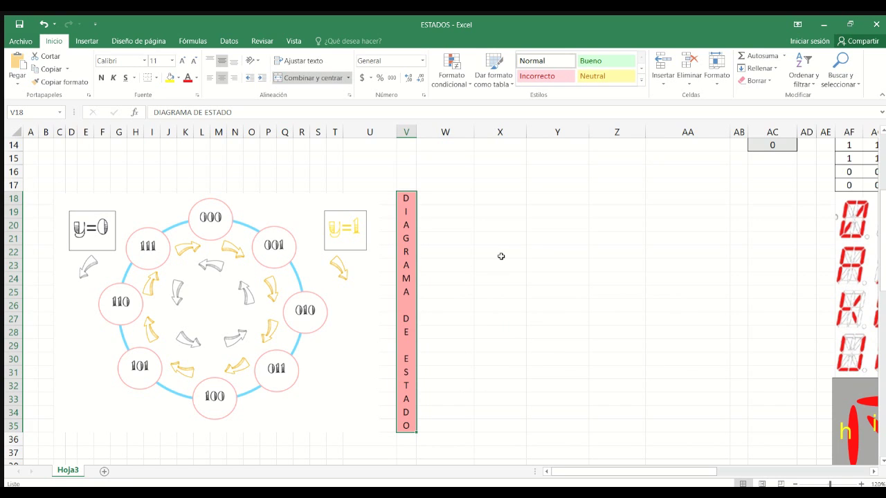
- Enlarge the state diagram image proportionally until it reaches column Y, and move it up a few rows
click(305, 239)
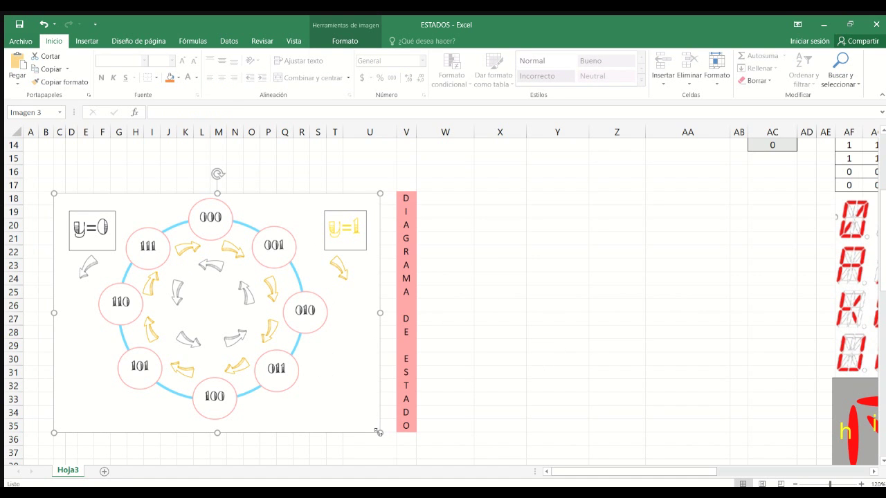
drag(380, 434, 581, 461)
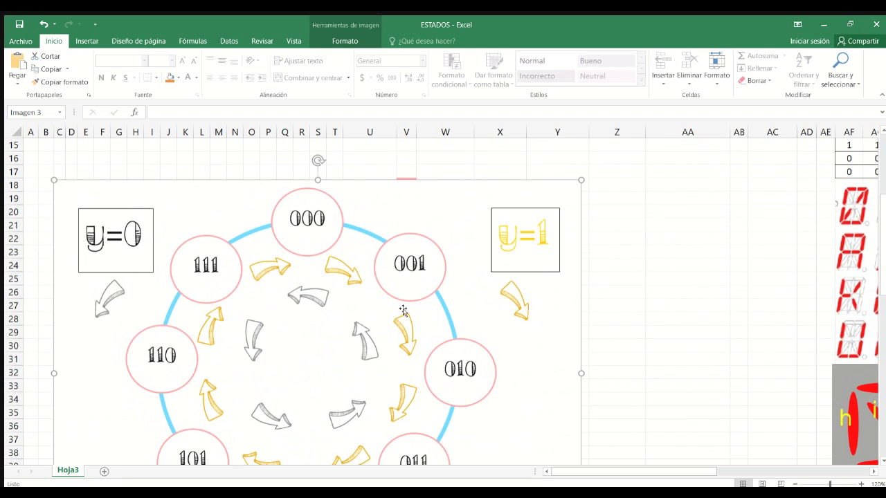
drag(402, 306, 404, 260)
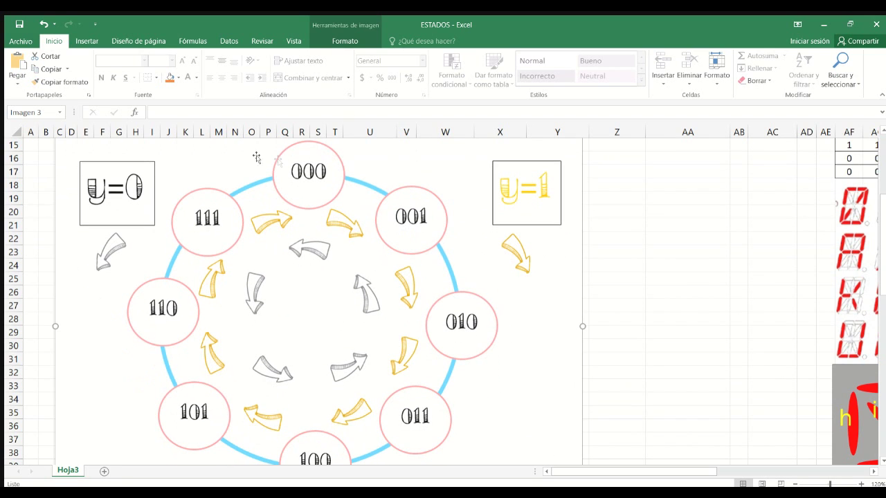
- Compare the A, B, C states in the design table with the y=0 and y=1 transitions in the state diagram
drag(884, 220, 884, 114)
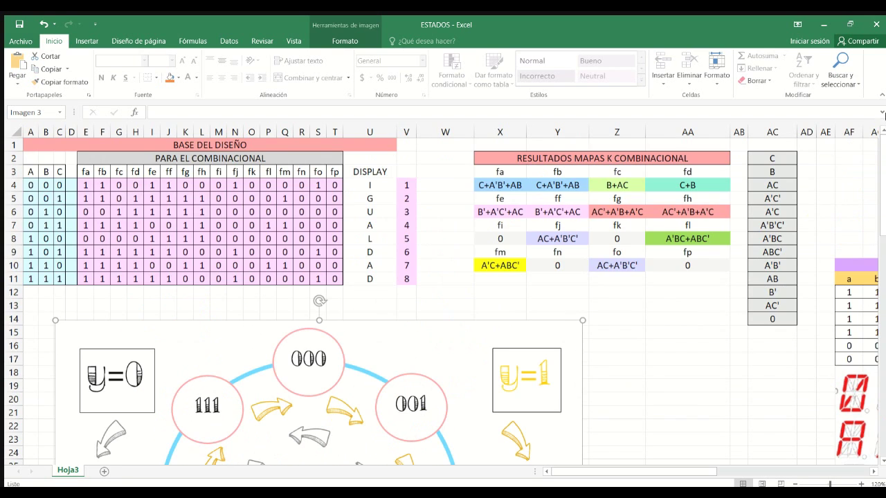
click(40, 182)
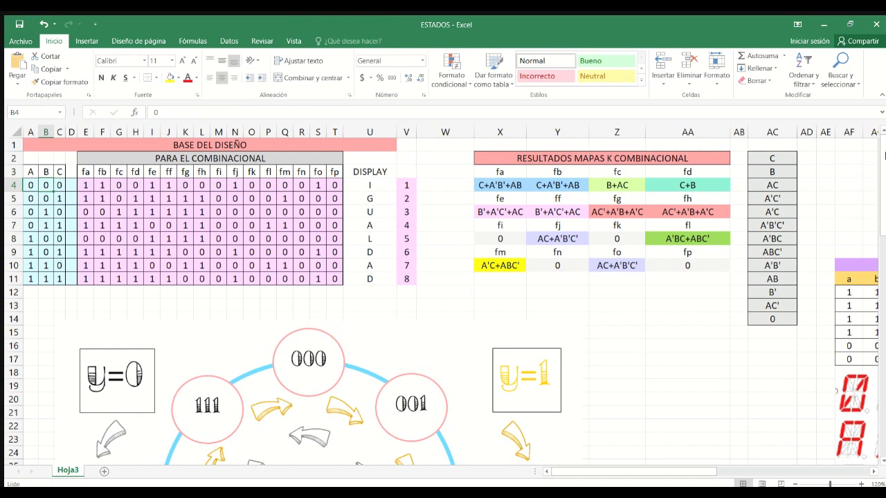
drag(884, 154, 885, 213)
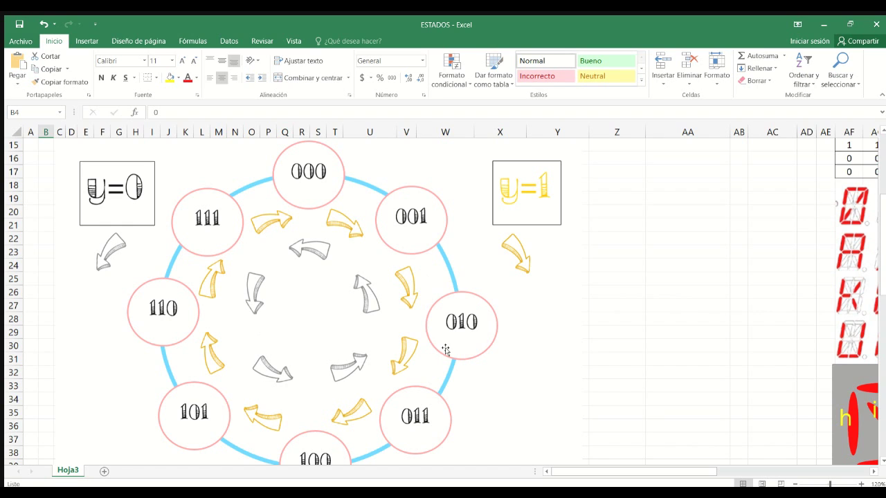
click(327, 191)
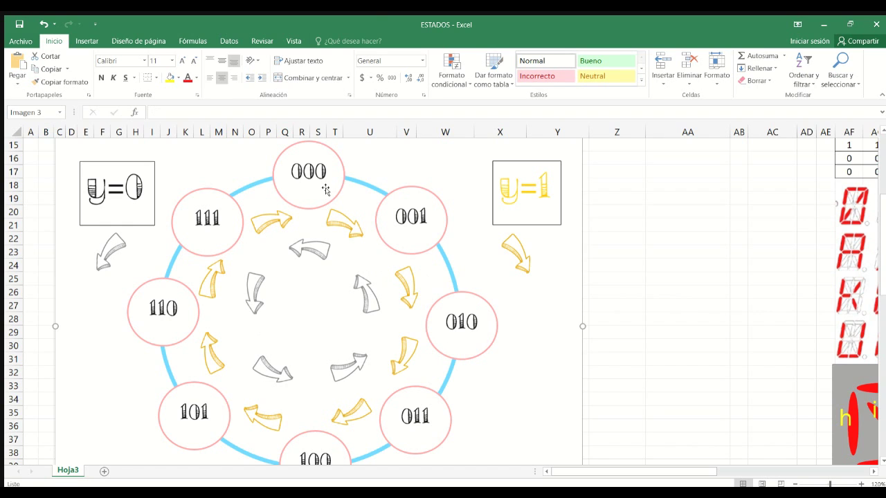
click(616, 284)
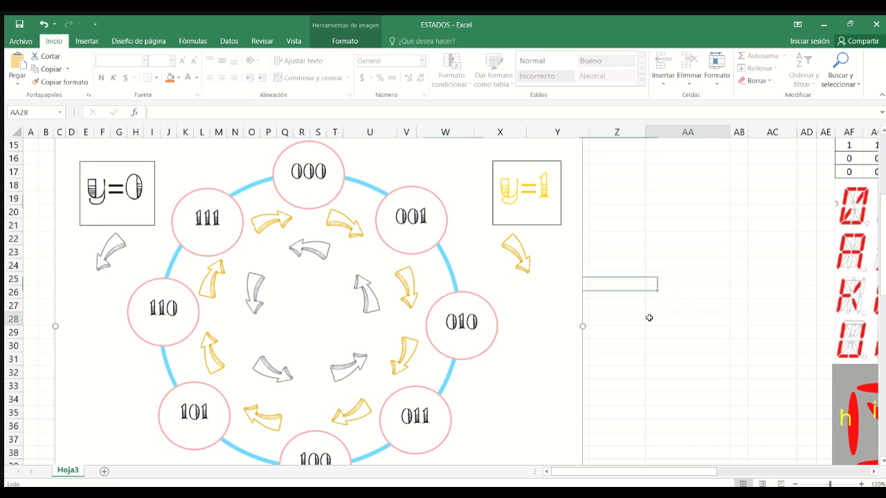
click(418, 225)
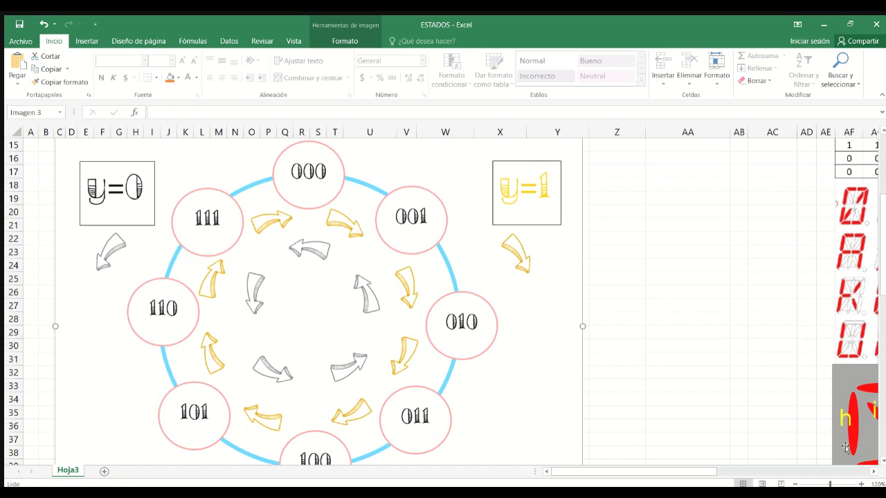
- Examine the CONTADOR table's next-state columns for Y=1 and Y=0 at 140% zoom
scroll(882, 457, down, 5)
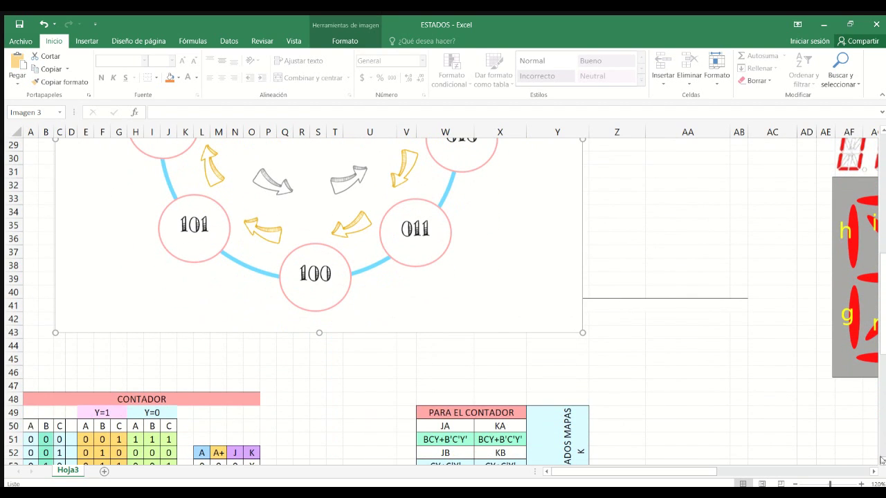
scroll(882, 459, down, 3)
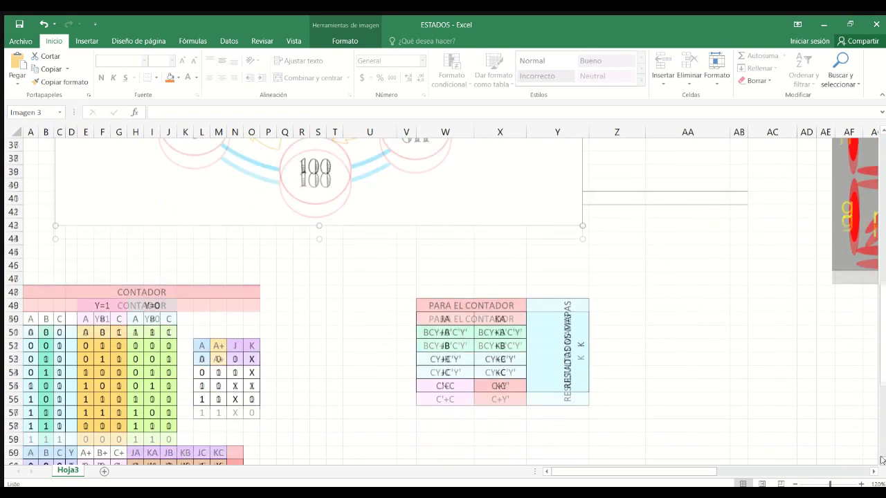
scroll(881, 459, down, 2)
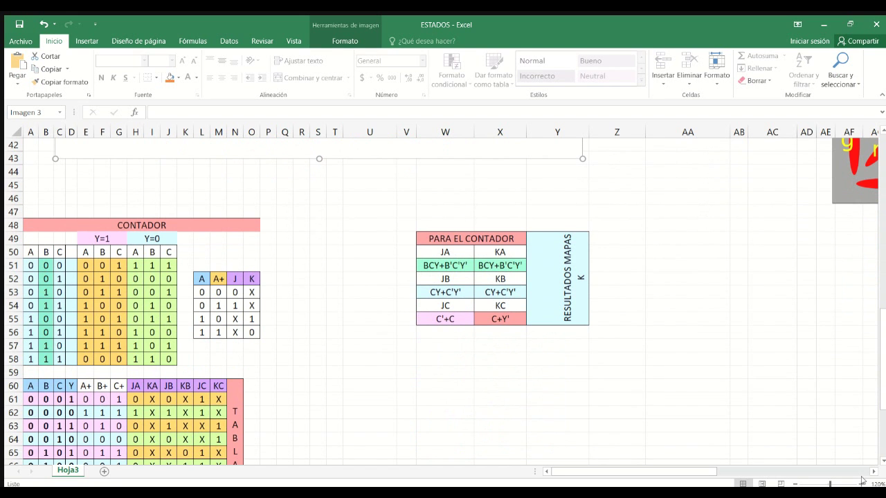
click(861, 484)
click(860, 484)
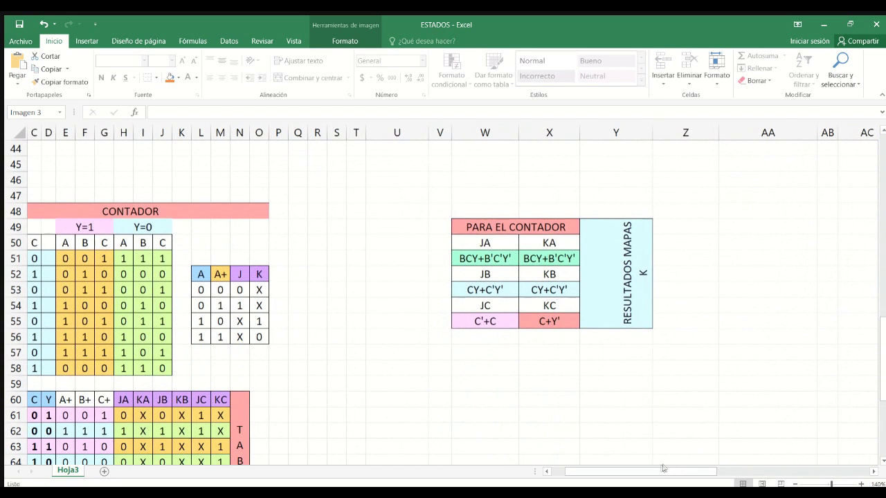
drag(660, 472, 609, 478)
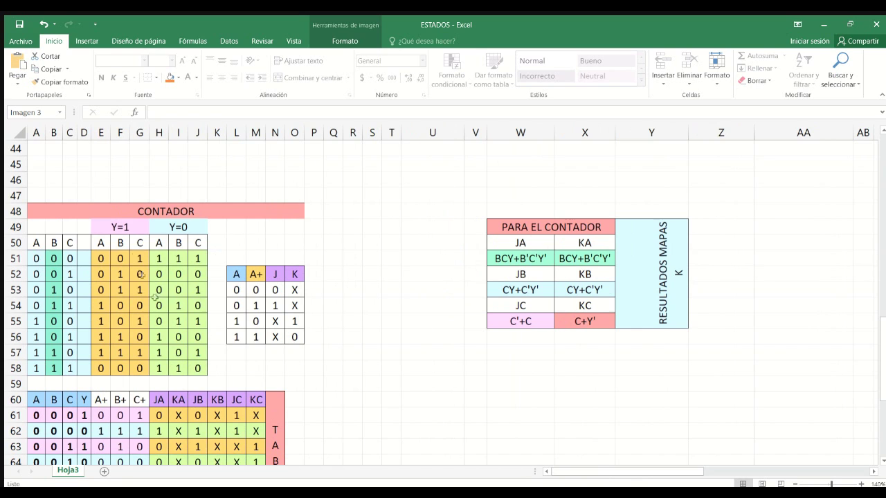
click(128, 232)
click(179, 225)
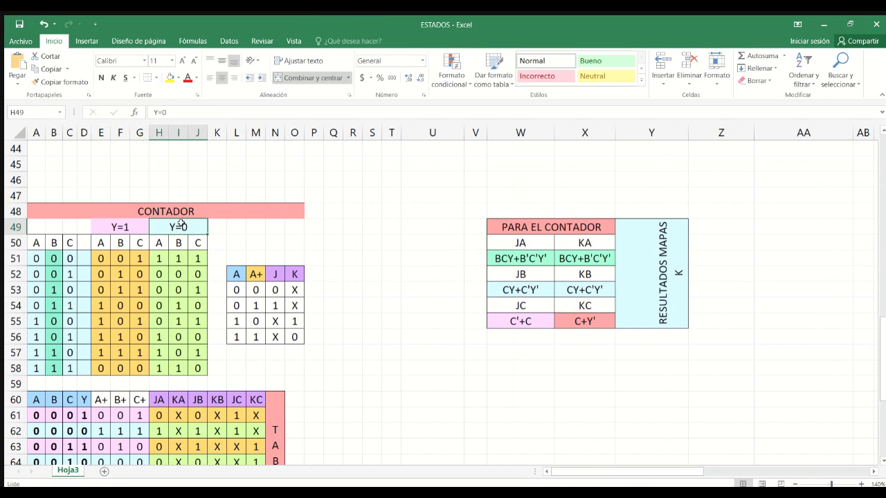
click(112, 223)
drag(101, 243, 198, 369)
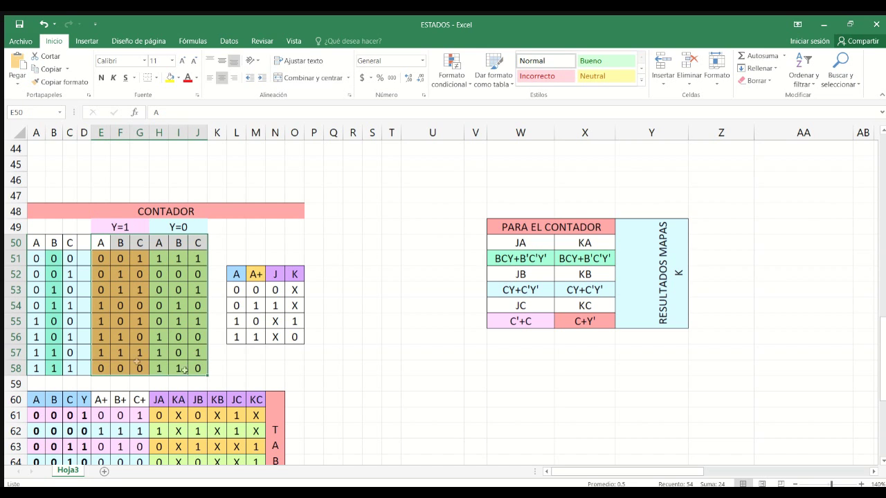
click(102, 259)
drag(102, 258, 135, 369)
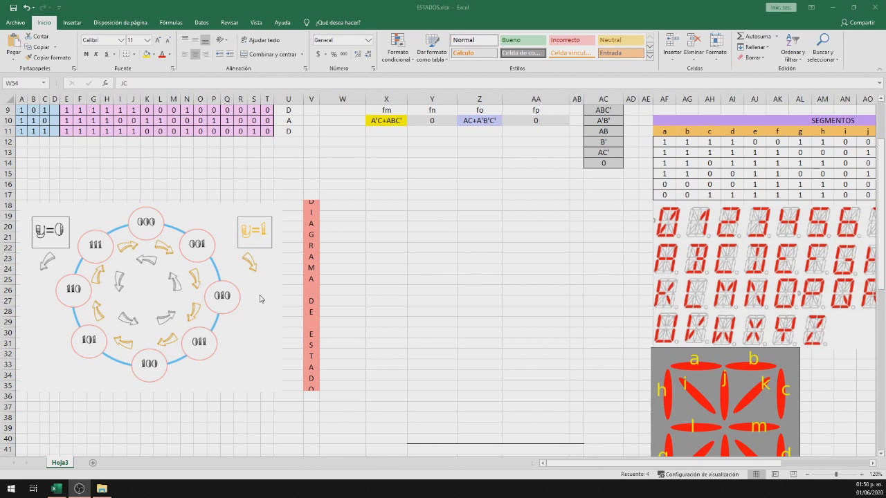
- Return to the CONTADOR table and highlight its state rows A51:J58 for review
scroll(256, 297, down, 9)
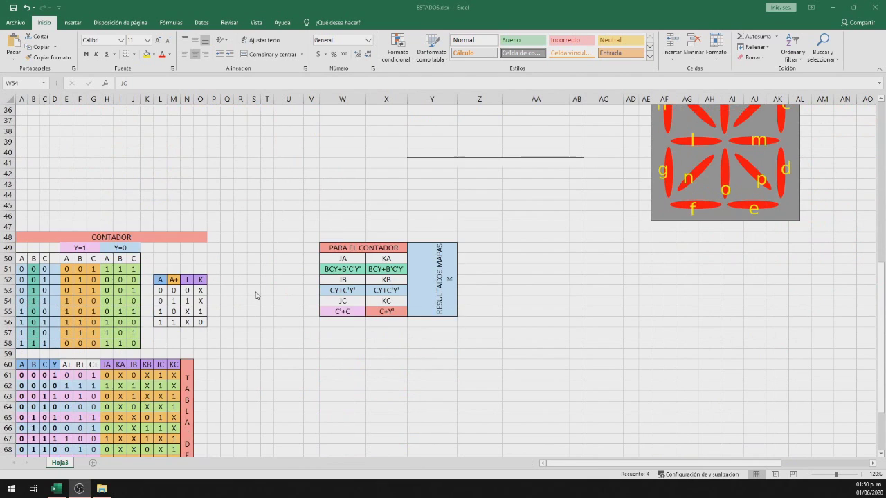
scroll(256, 295, down, 1)
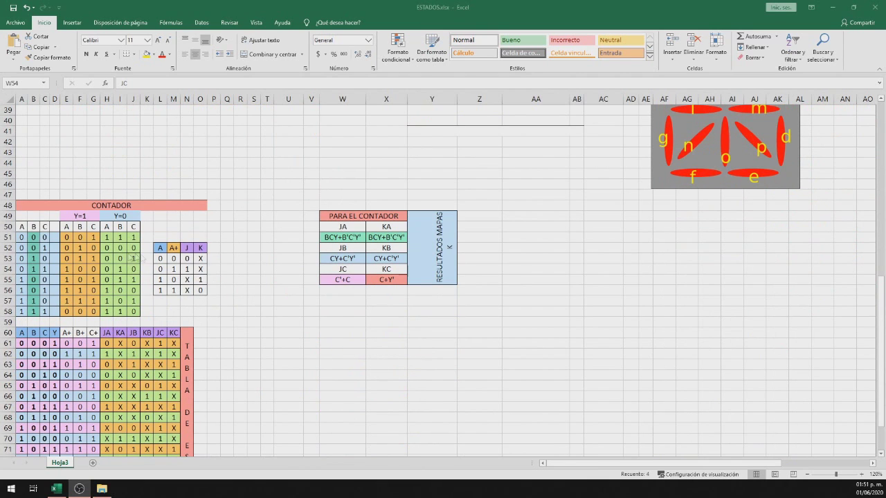
key(F2)
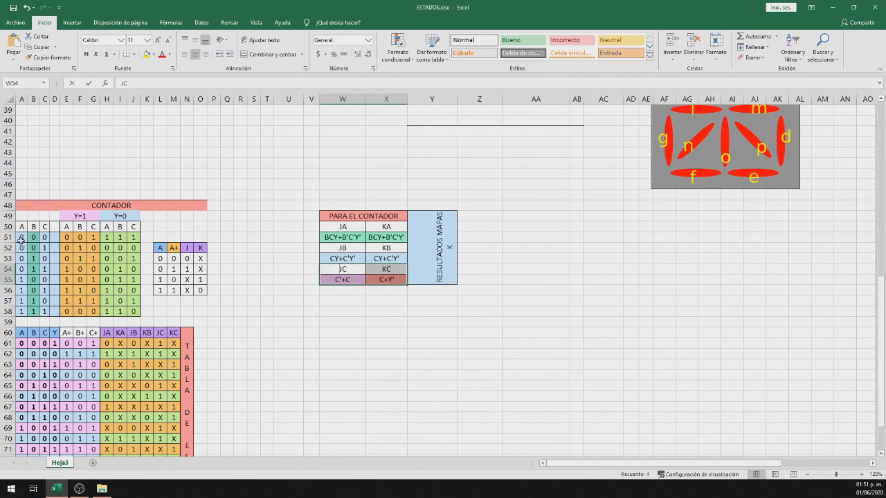
drag(21, 239, 135, 312)
scroll(186, 312, down, 2)
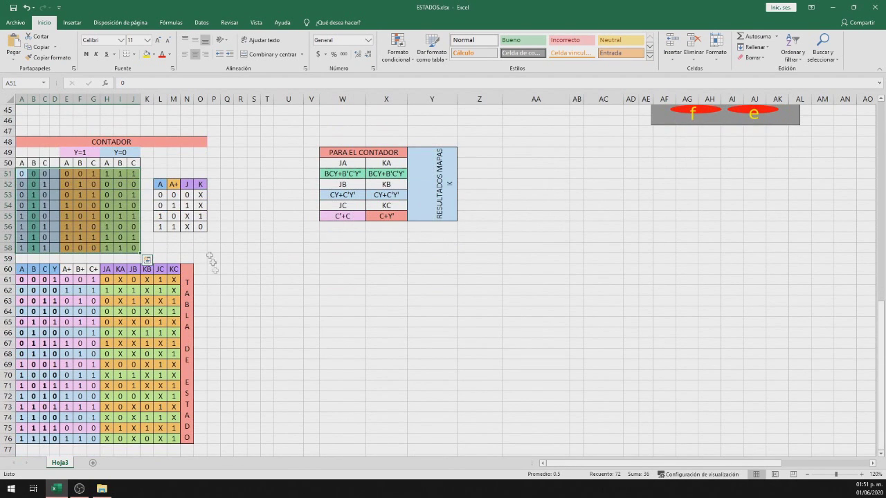
click(198, 239)
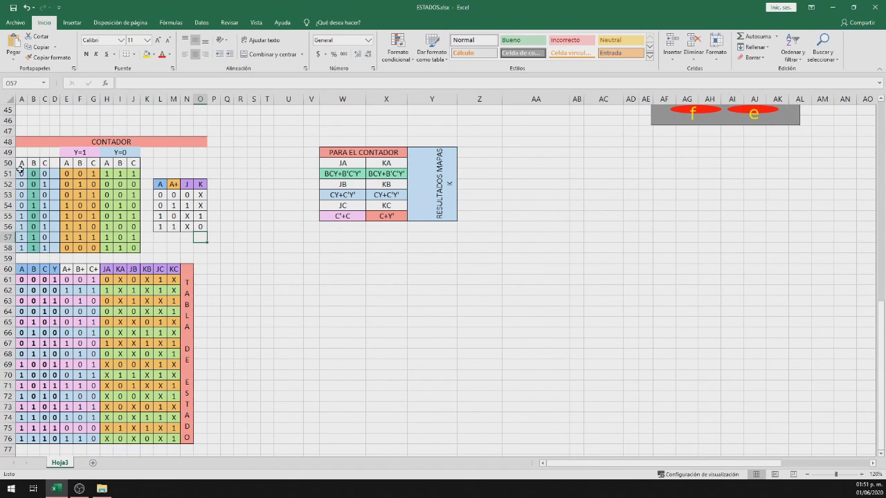
- Compare the first present states in the CONTADOR table with their next states under Y=1 and Y=0
drag(20, 173, 45, 176)
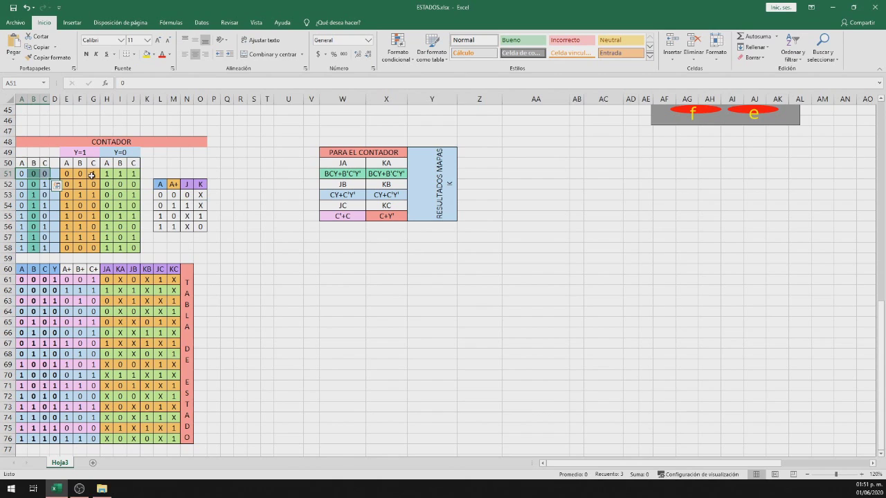
drag(23, 185, 43, 186)
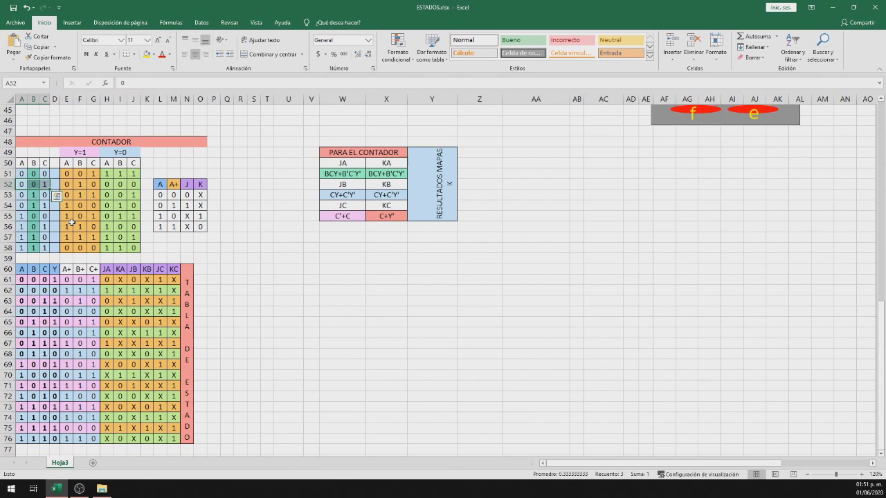
drag(69, 185, 94, 185)
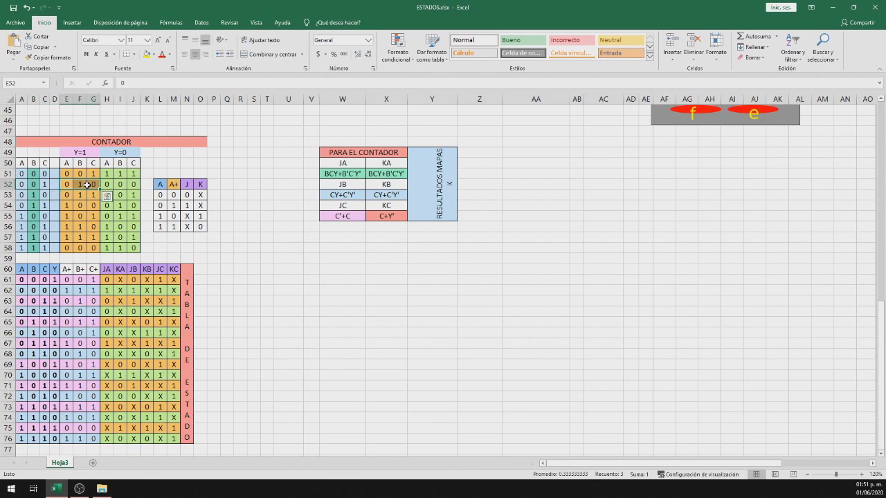
click(20, 196)
drag(54, 195, 67, 194)
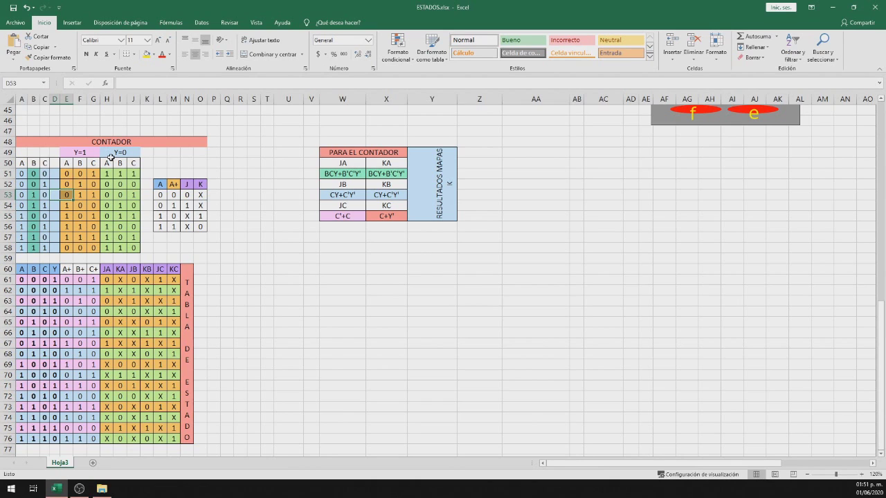
click(23, 175)
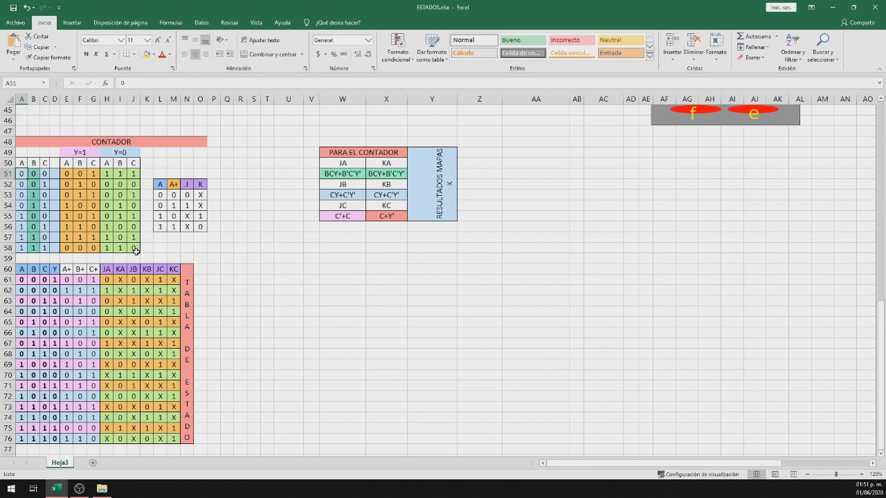
- Examine the TABLA DE ESTADO's JA to KC block and its first row's present state, Y input and next state
scroll(136, 251, down, 1)
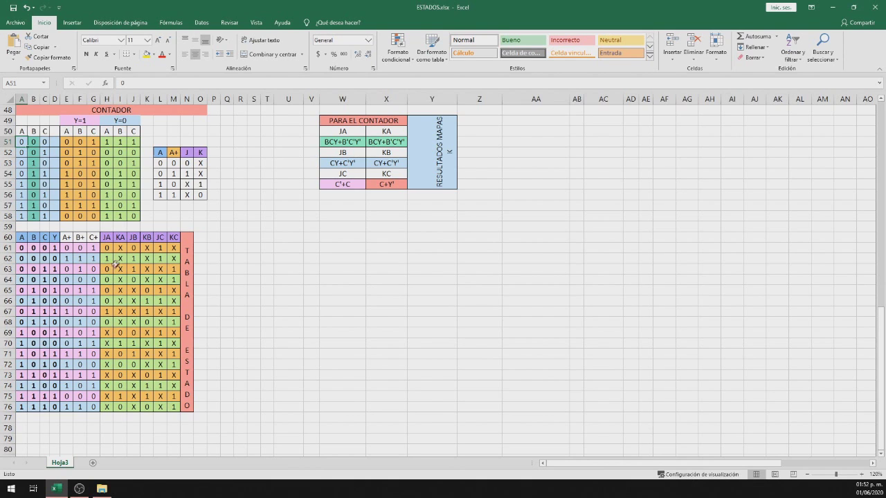
drag(106, 248, 173, 409)
click(227, 342)
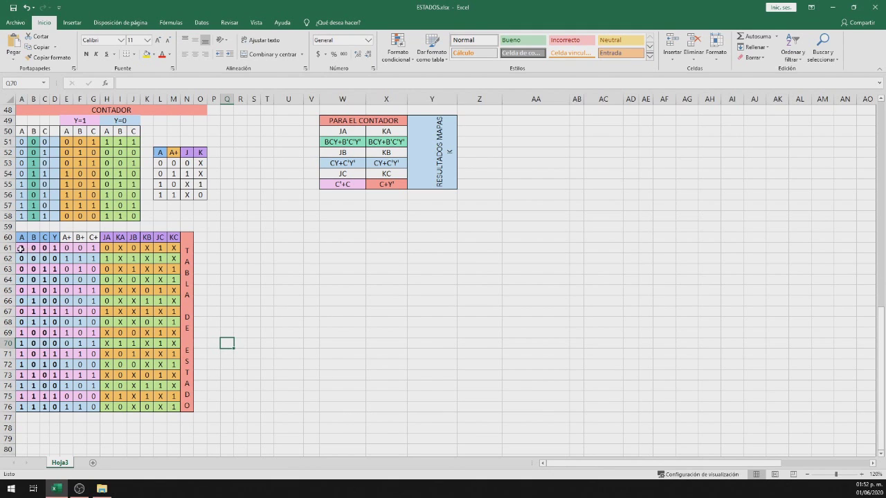
drag(20, 248, 91, 249)
double_click(54, 249)
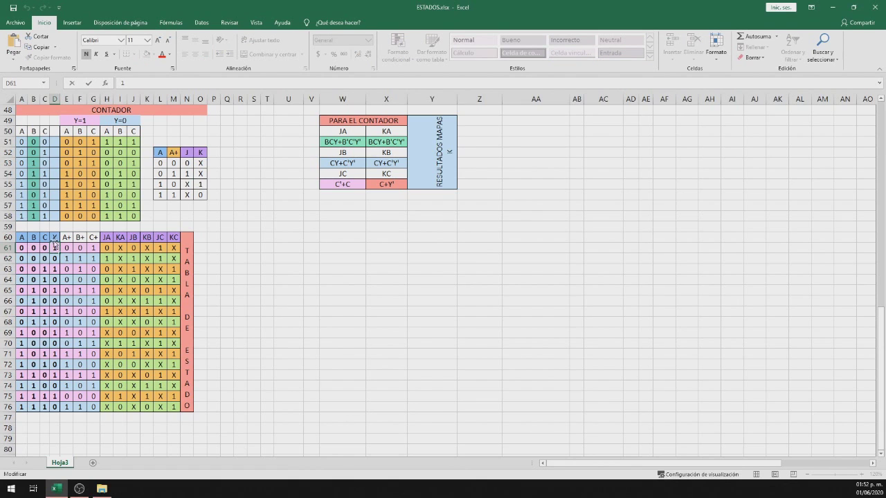
click(20, 250)
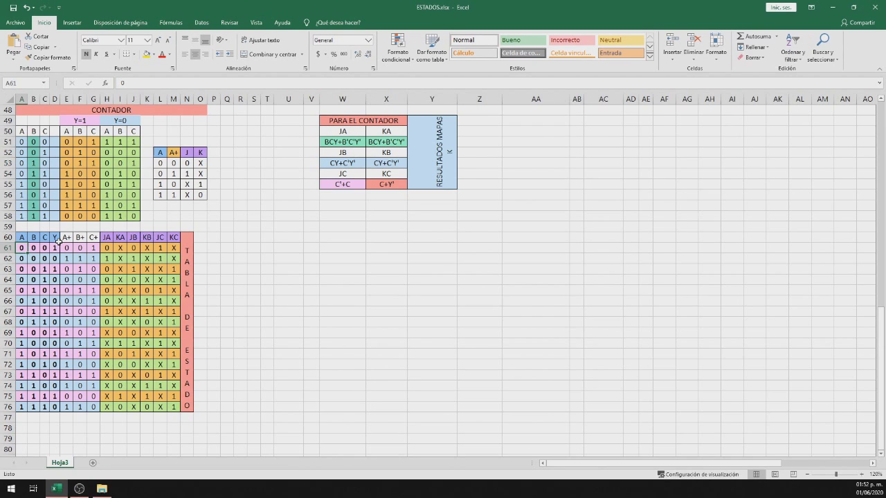
drag(89, 249, 67, 249)
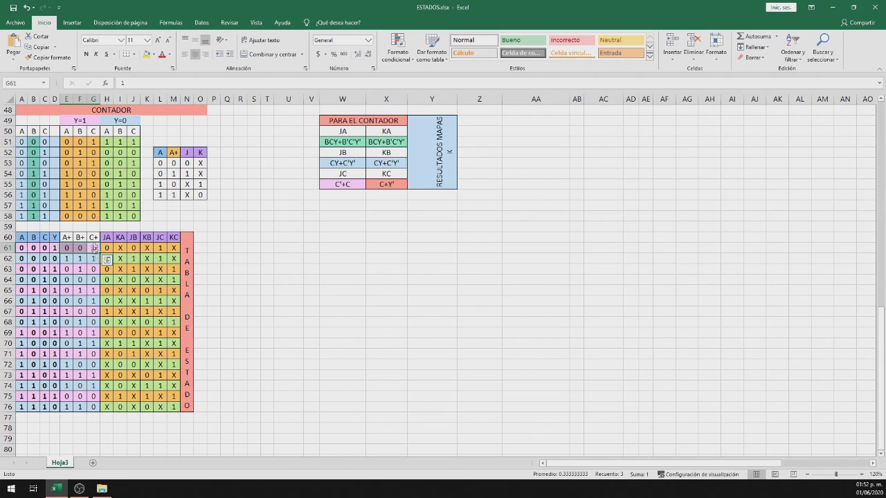
- Look up the A to A+ transition of row 61 in the J-K excitation table and compare it with JA and KA
click(24, 250)
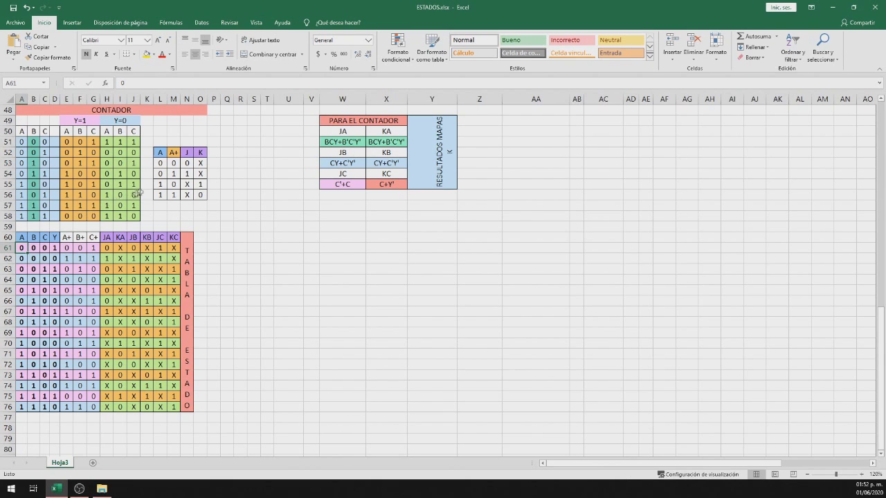
click(162, 165)
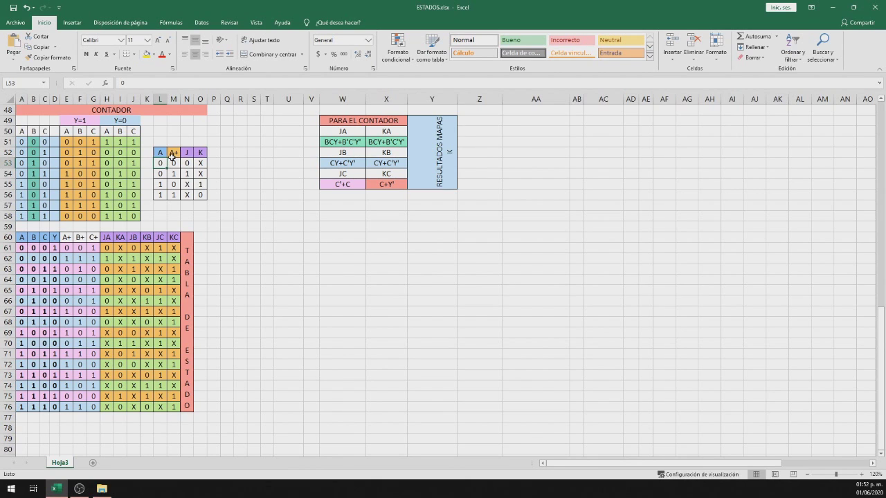
click(176, 165)
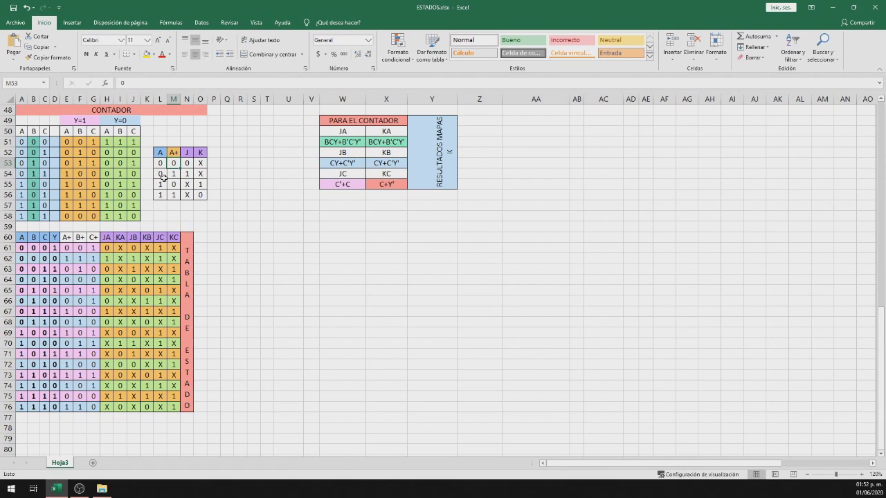
click(200, 162)
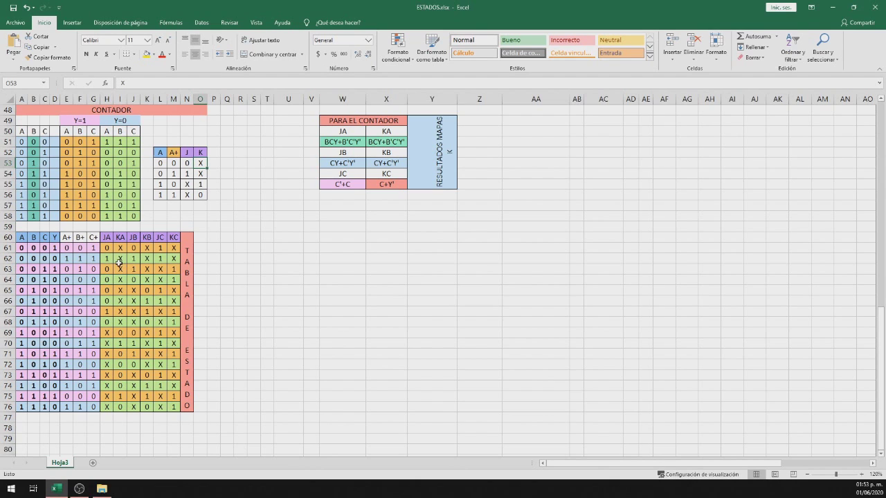
drag(110, 247, 121, 248)
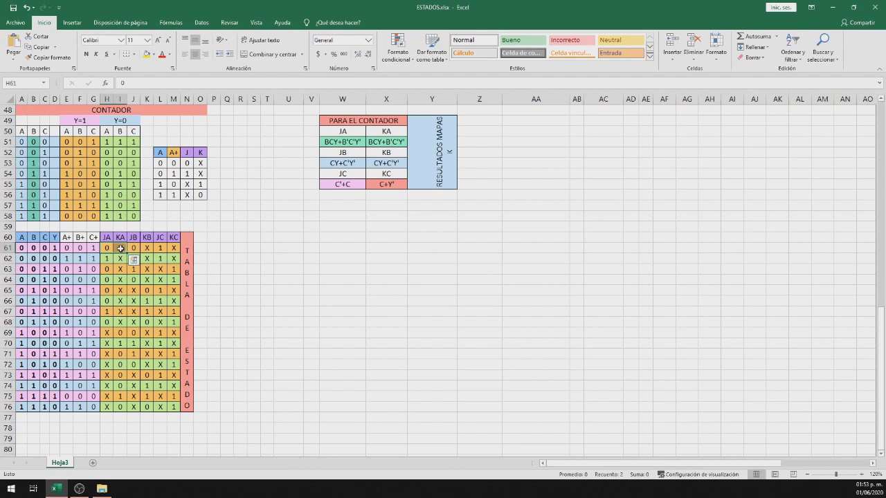
- Check row 61's B and C transitions against the excitation table and the JB, KB, JC and KC entries
click(34, 250)
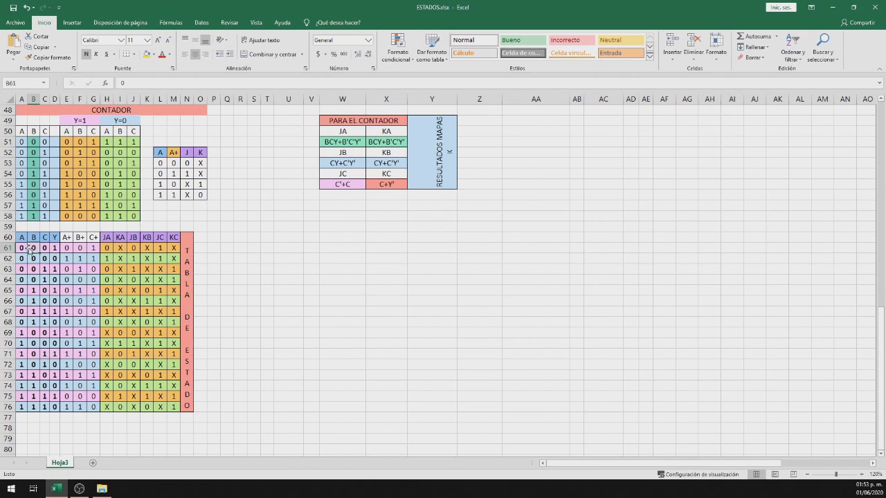
click(82, 248)
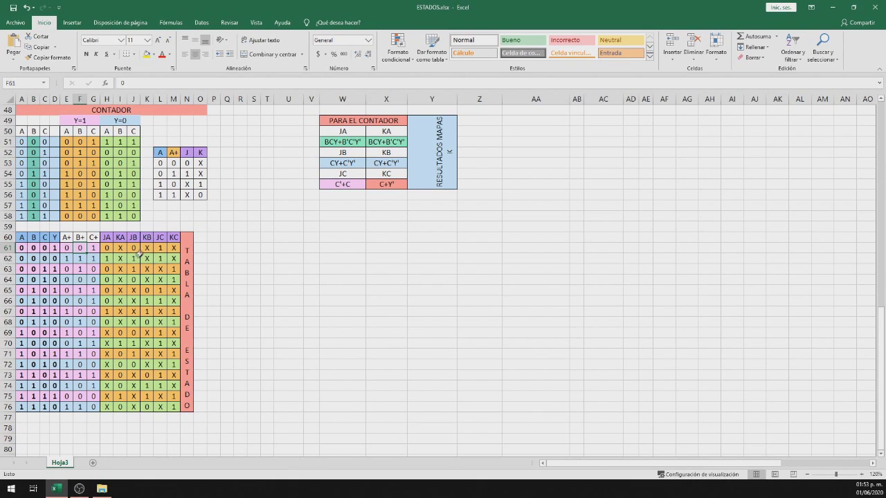
click(46, 249)
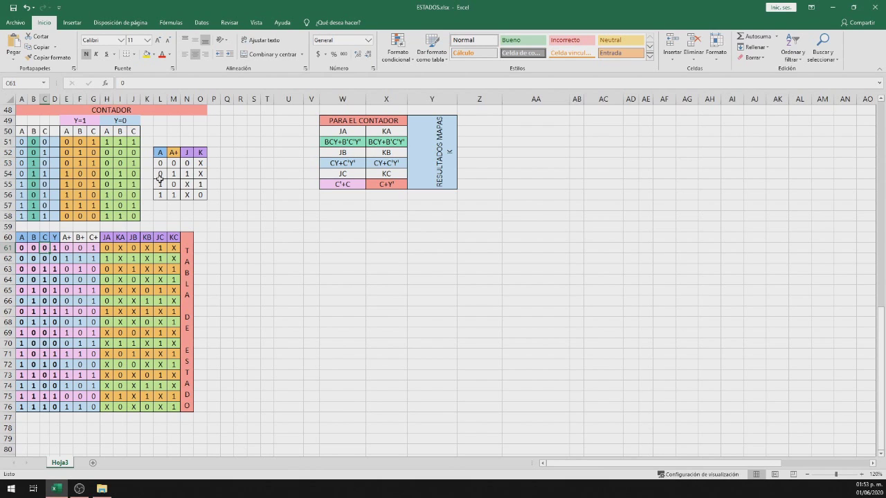
click(96, 247)
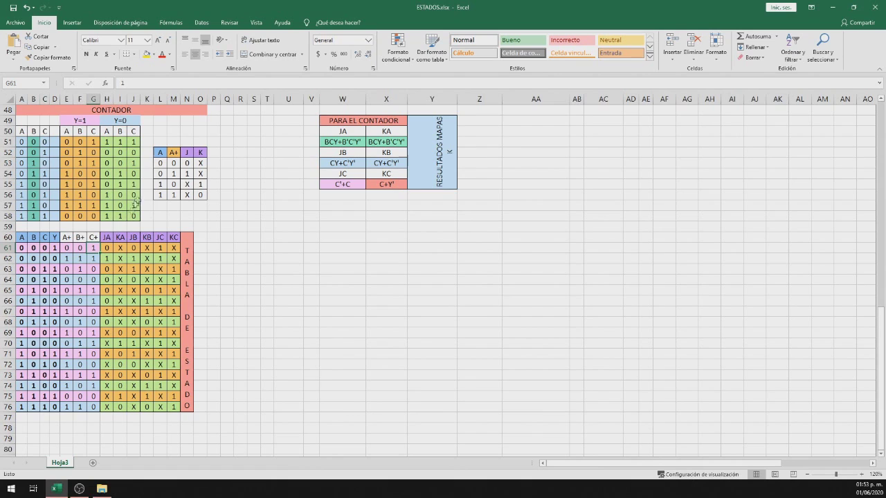
click(172, 175)
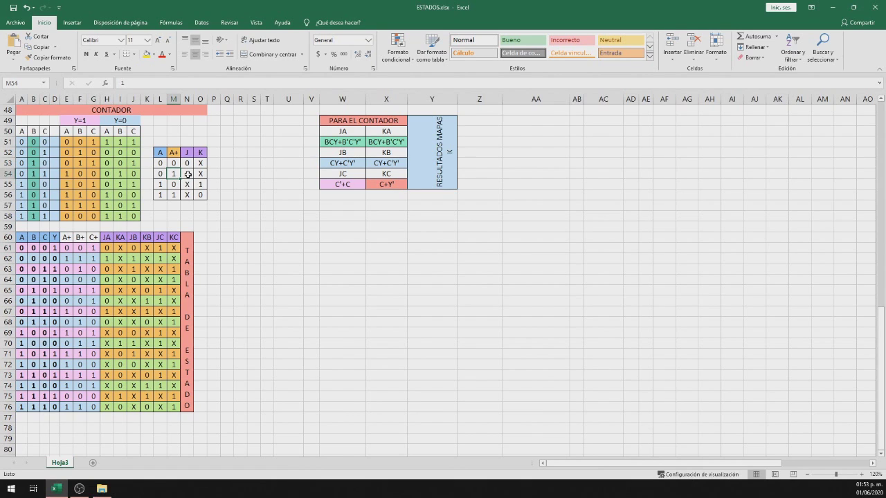
click(163, 248)
click(171, 247)
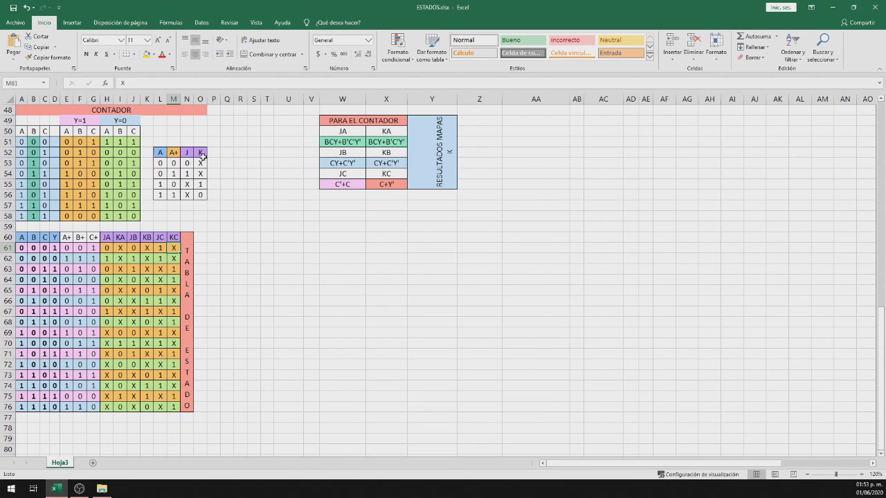
- Go through the Y column of the state table down to row 76 and review the whole JA to KC block
click(58, 258)
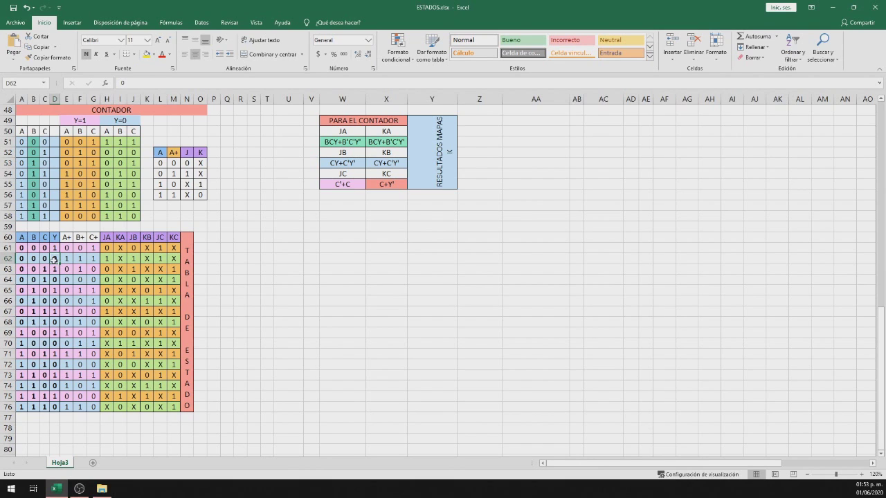
click(55, 269)
click(55, 280)
click(54, 290)
key(Down)
key(Down)
key(Down)
key(Down)
key(Down)
key(Down)
key(Down)
key(Down)
key(Down)
key(Down)
key(Down)
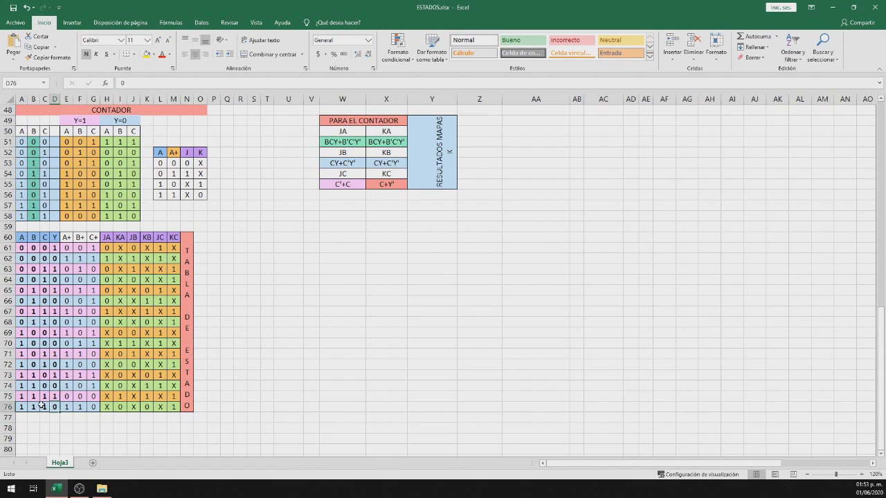
drag(105, 250, 174, 408)
click(240, 300)
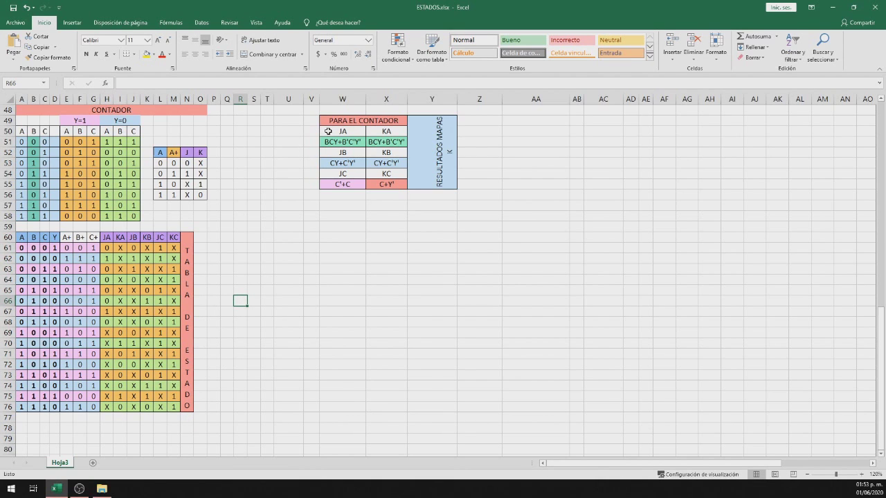
- Examine the JA, KA, JB, KB, JC and KC equations in the PARA EL CONTADOR results table
drag(328, 131, 389, 185)
click(264, 227)
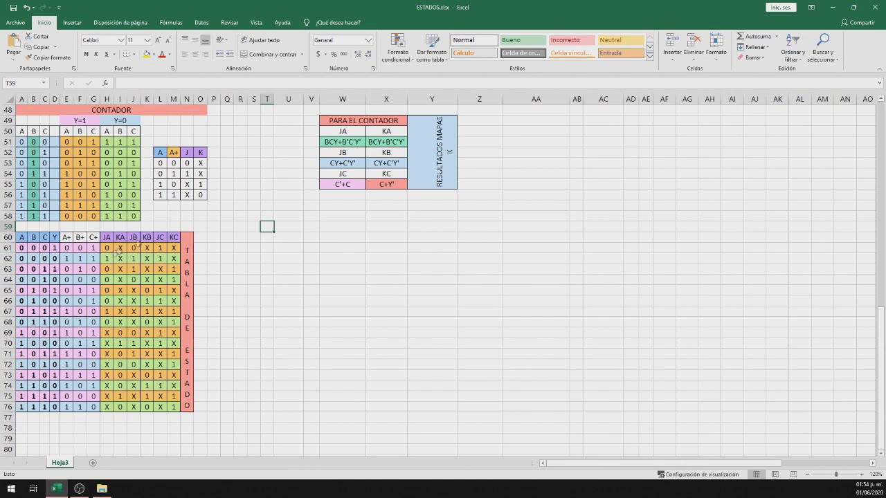
click(331, 133)
drag(332, 133, 387, 181)
click(337, 207)
- Switch to the Mapas K U4 document in Word and examine the Karnaugh maps for JA, KA, JB, KB, JC and KC
scroll(341, 198, up, 3)
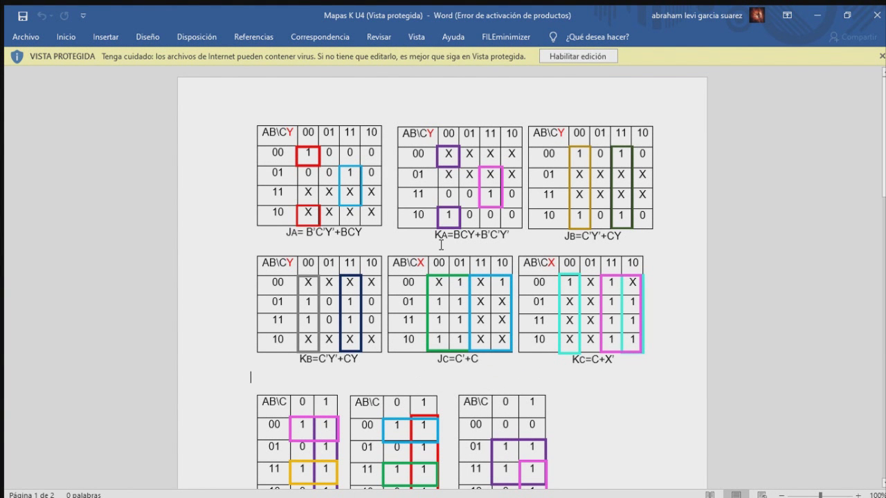
scroll(483, 244, down, 1)
scroll(441, 224, down, 1)
scroll(538, 207, up, 1)
scroll(538, 207, down, 1)
scroll(526, 209, up, 1)
scroll(497, 284, down, 2)
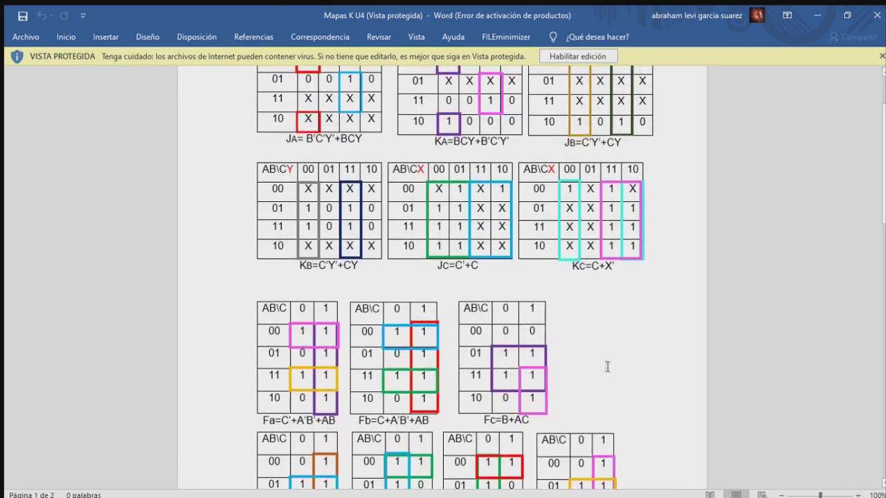
- Examine the segment Karnaugh maps and their simplified equations from Fa to Fg
scroll(619, 364, down, 3)
scroll(621, 363, down, 2)
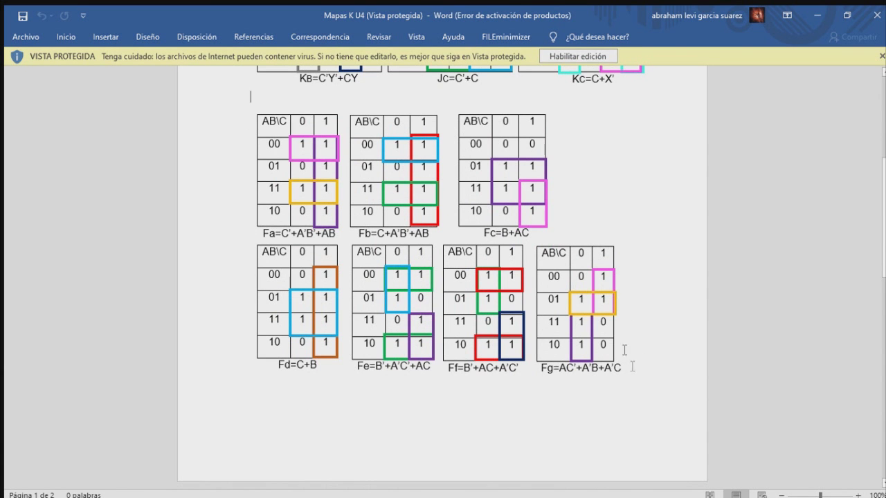
scroll(624, 350, down, 2)
scroll(669, 245, up, 3)
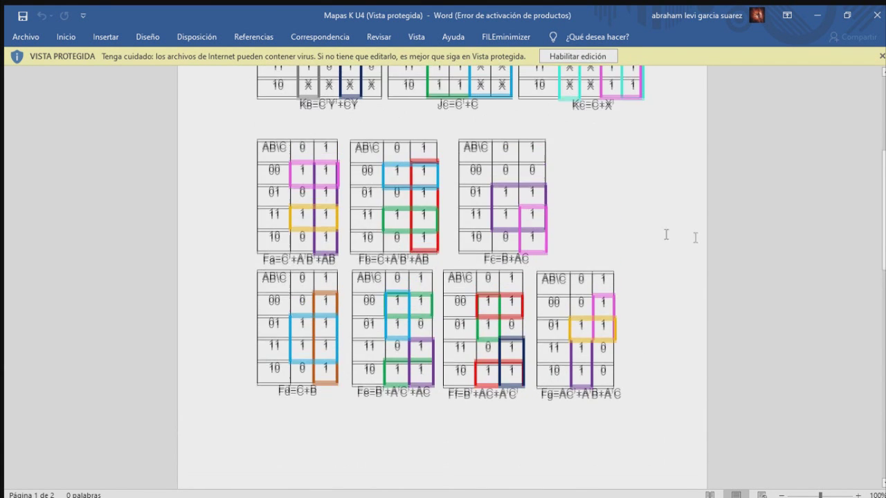
scroll(538, 224, down, 1)
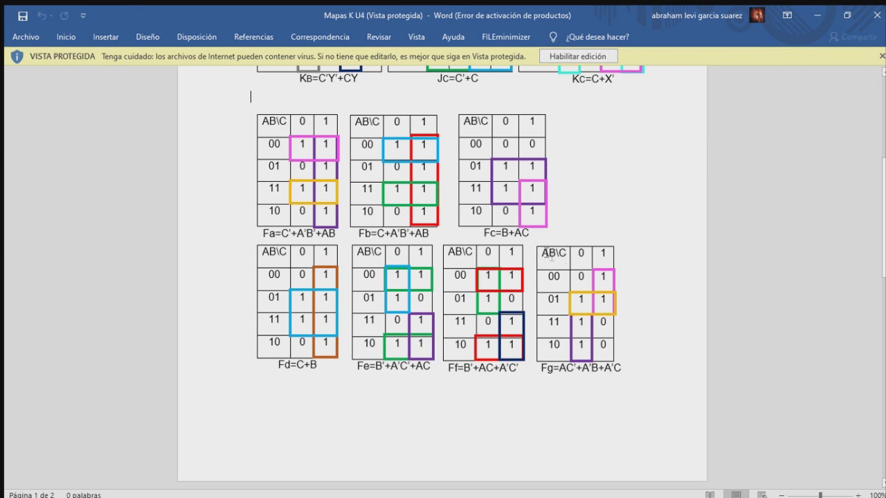
- Review the Karnaugh maps for JA to KC again, along with the segment maps Fa to Fg
drag(878, 198, 863, 129)
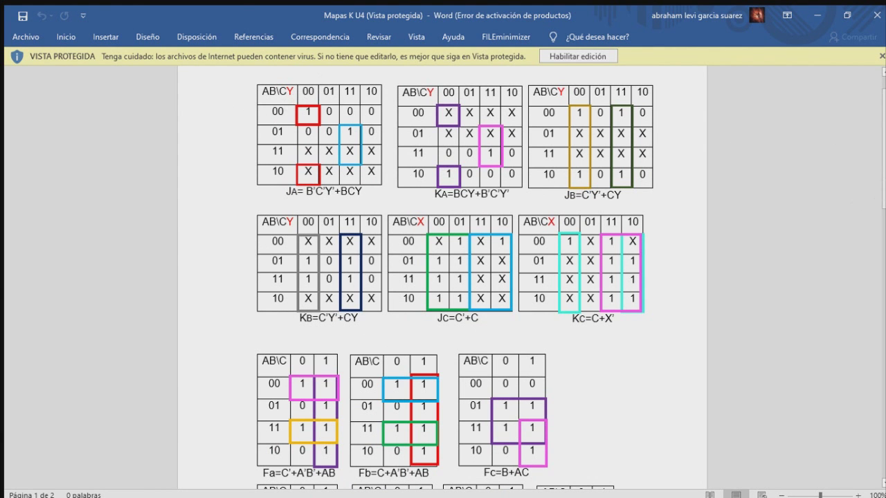
scroll(397, 275, down, 6)
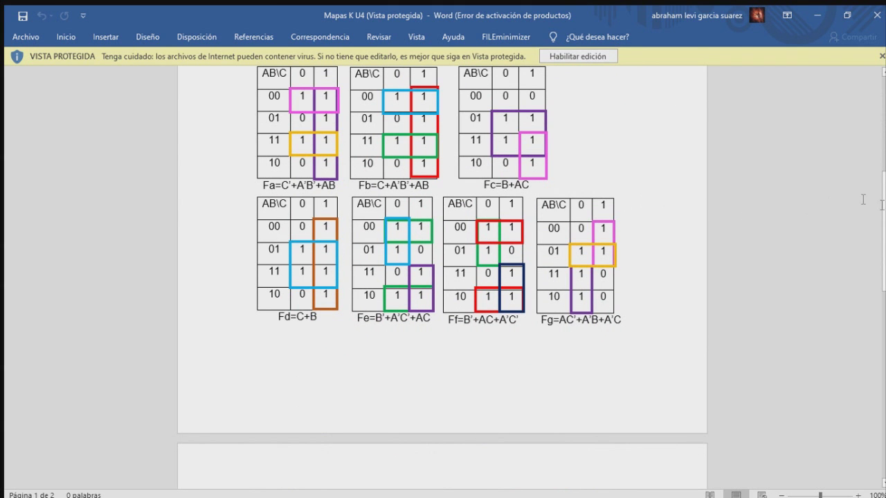
mouse_move(884, 182)
mouse_down()
mouse_move(884, 194)
mouse_move(884, 169)
mouse_up()
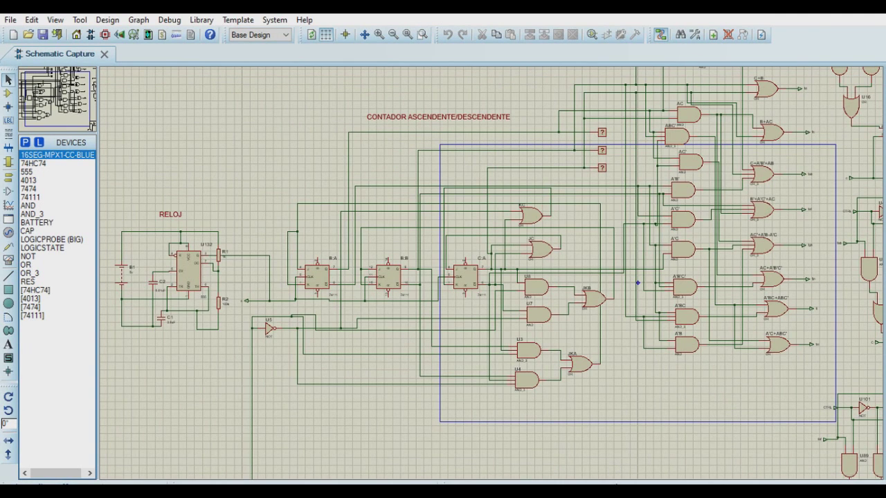
- Switch to the Proteus schematic and examine the CONTADOR ASCENDENTE/DESCENDENTE flip-flops, their J-K gates and the combinational gates
click(475, 276)
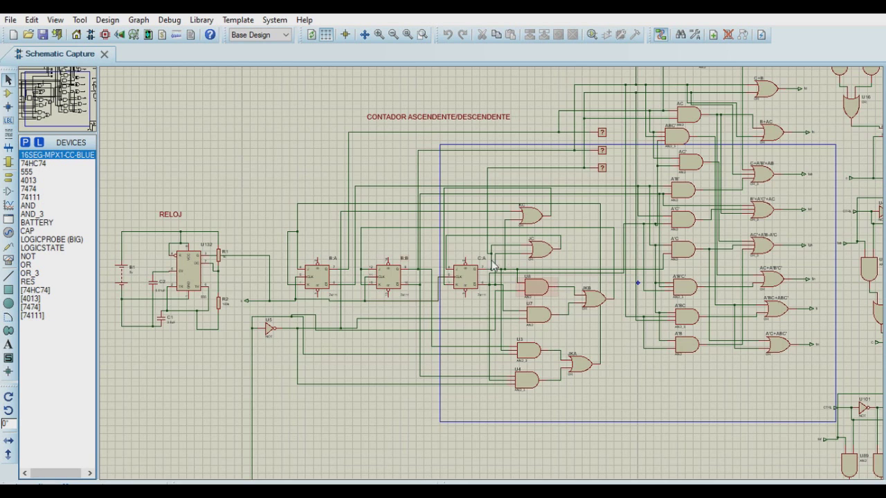
scroll(560, 293, up, 2)
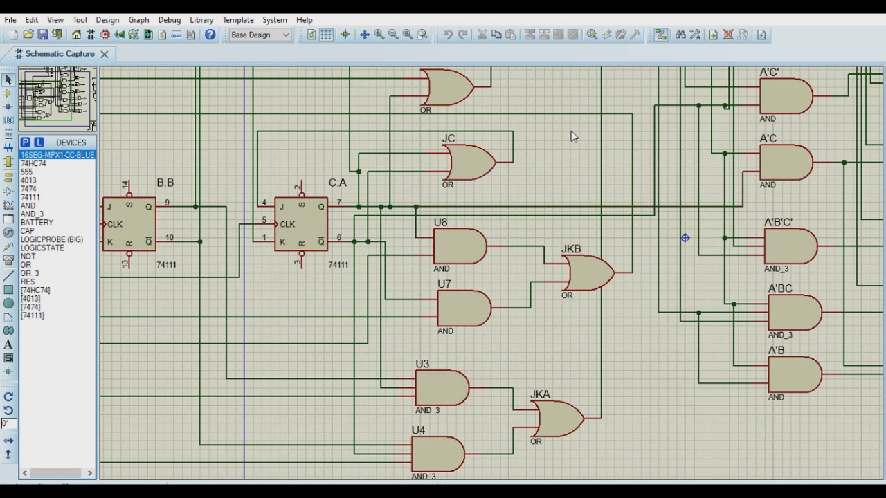
scroll(587, 142, down, 1)
scroll(579, 230, up, 2)
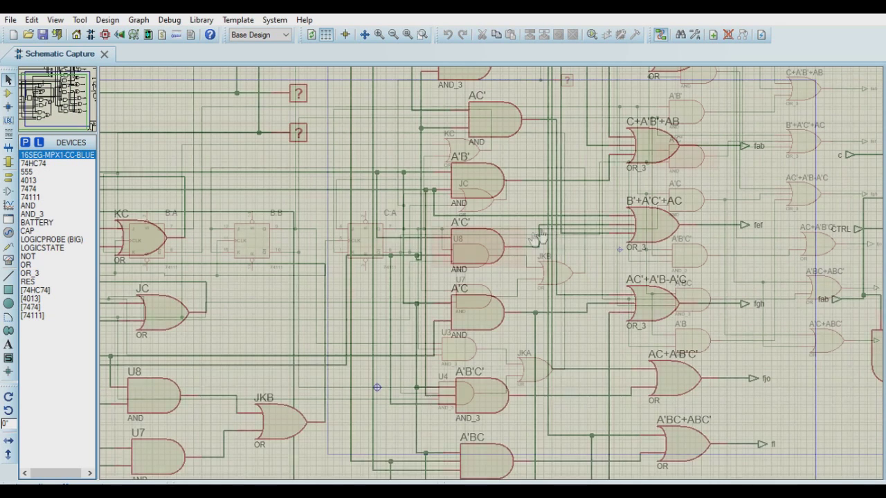
scroll(579, 231, down, 1)
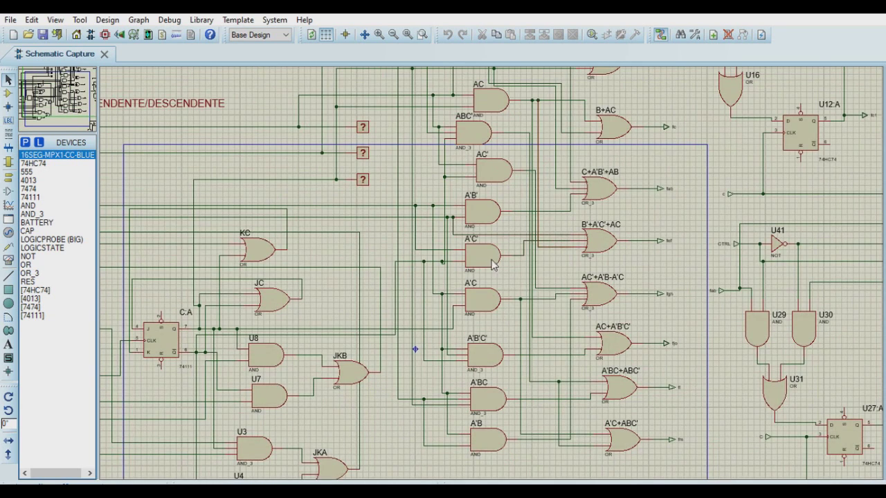
scroll(506, 265, up, 1)
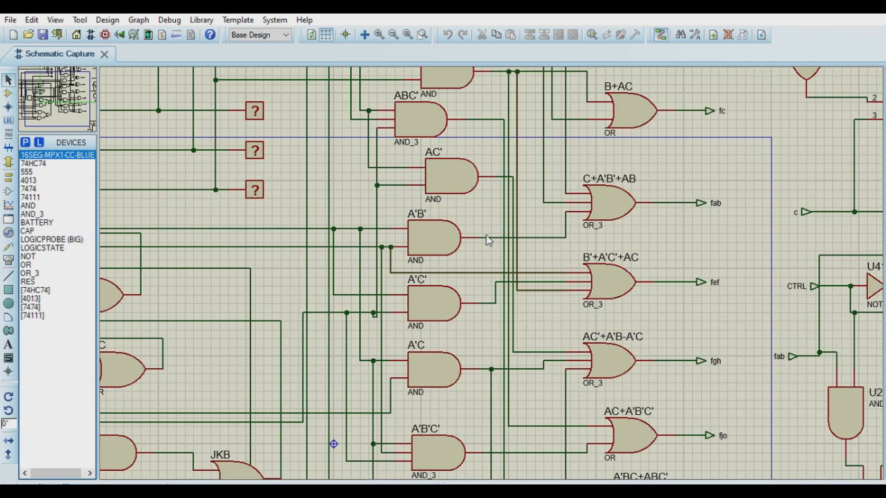
scroll(486, 234, down, 1)
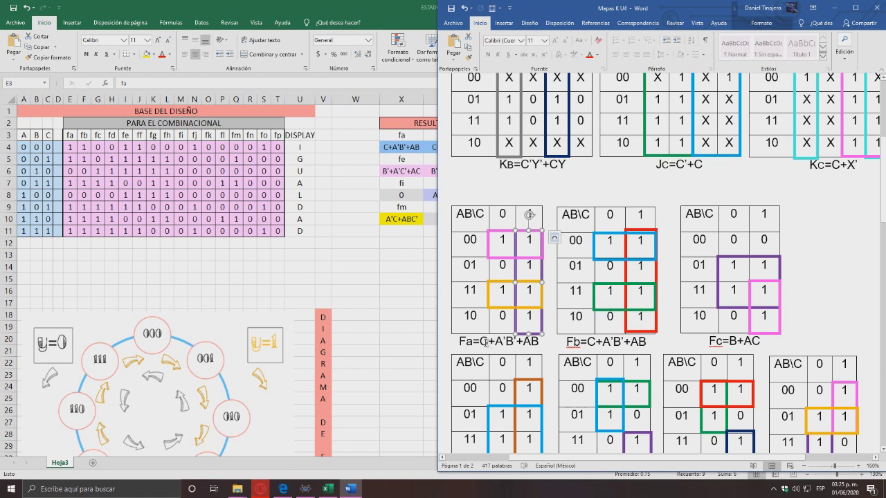
- In the Mapas K U4 document, select the pink and yellow groups of the Fa map to match them with its equation terms
click(497, 256)
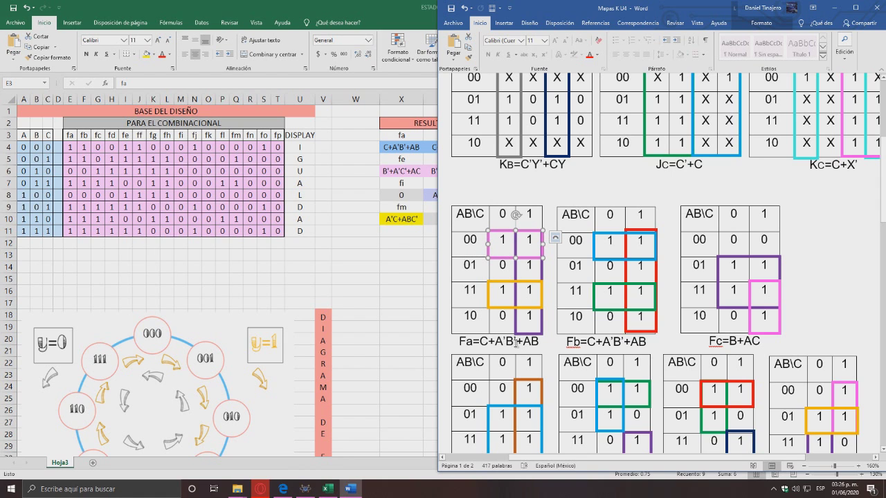
click(504, 307)
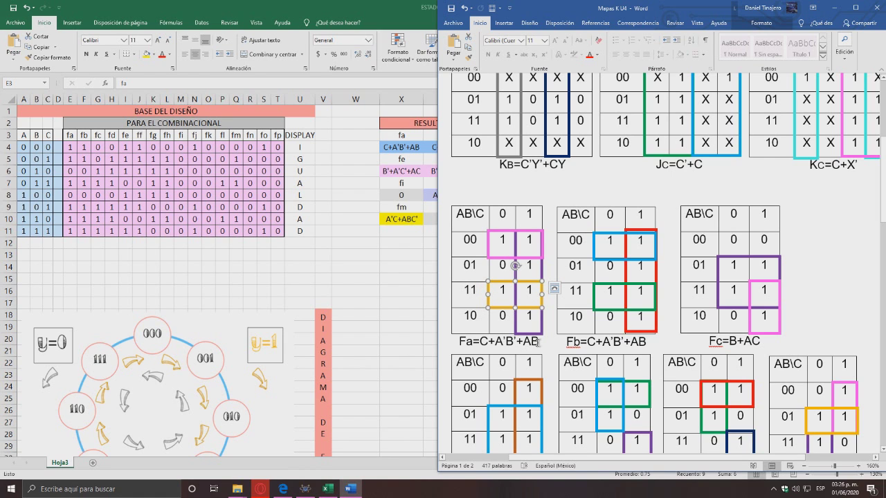
scroll(544, 341, down, 1)
scroll(550, 297, up, 1)
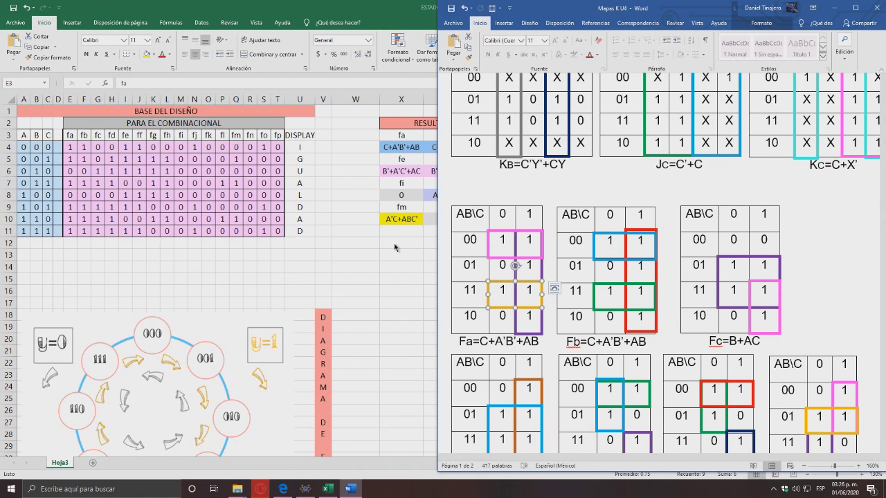
- Switch to the ESTADOS workbook, review the RESULTADOS MAPAS K COMBINACIONAL table and select the term list in AC2:AC14
key(alt+Tab)
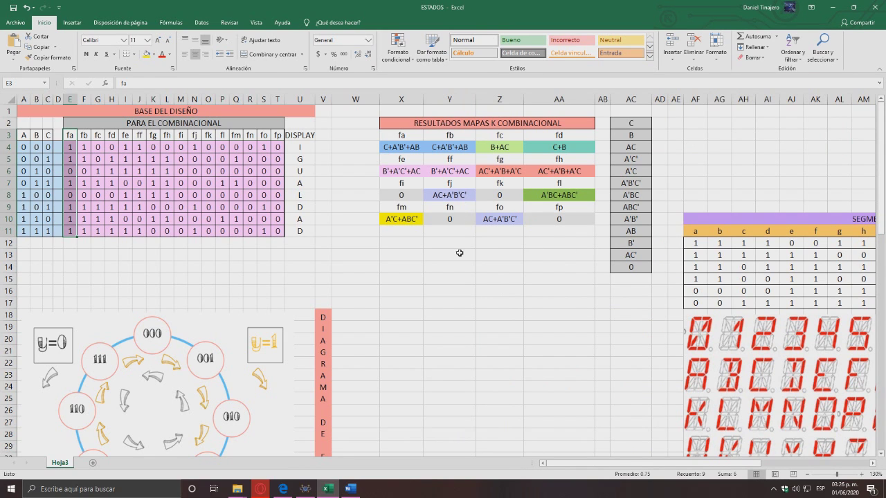
click(383, 122)
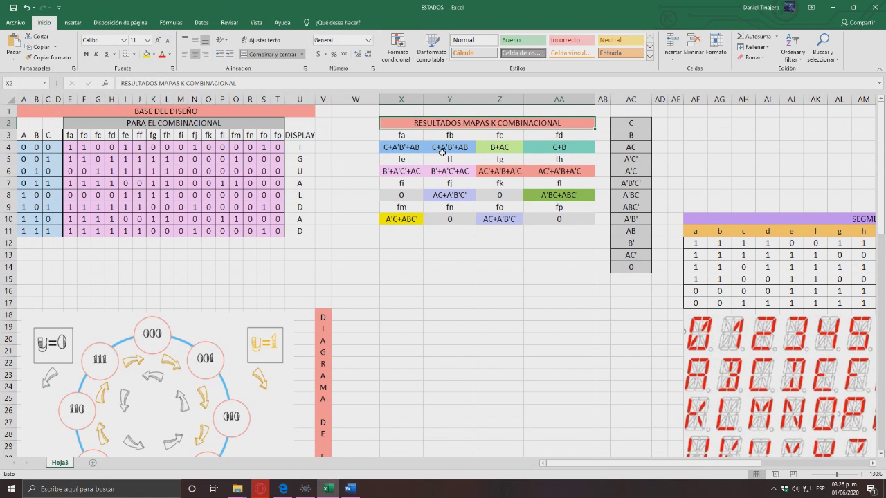
click(457, 251)
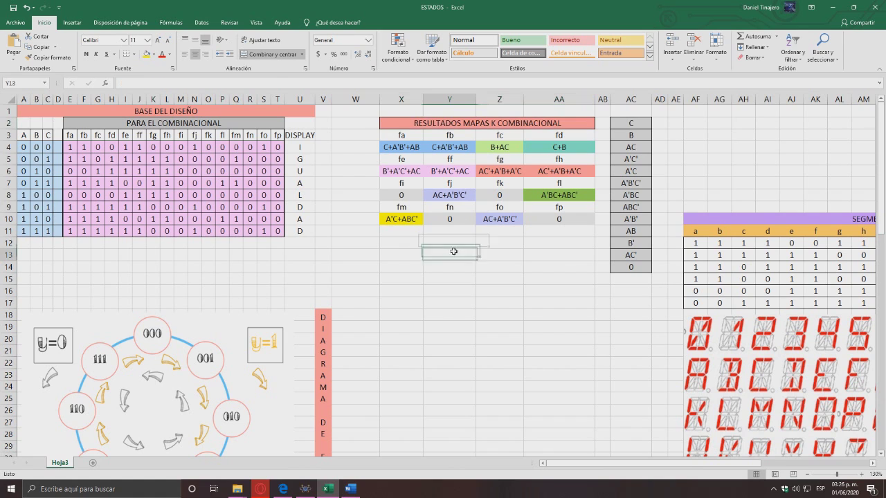
click(631, 123)
drag(631, 123, 634, 267)
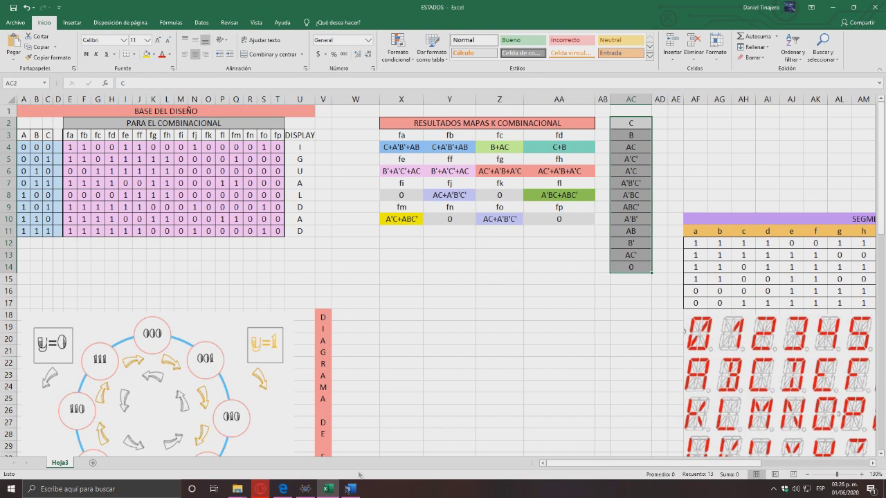
- Return to the Proteus schematic, stop the running simulation and examine the combinational AND and OR gates
click(304, 490)
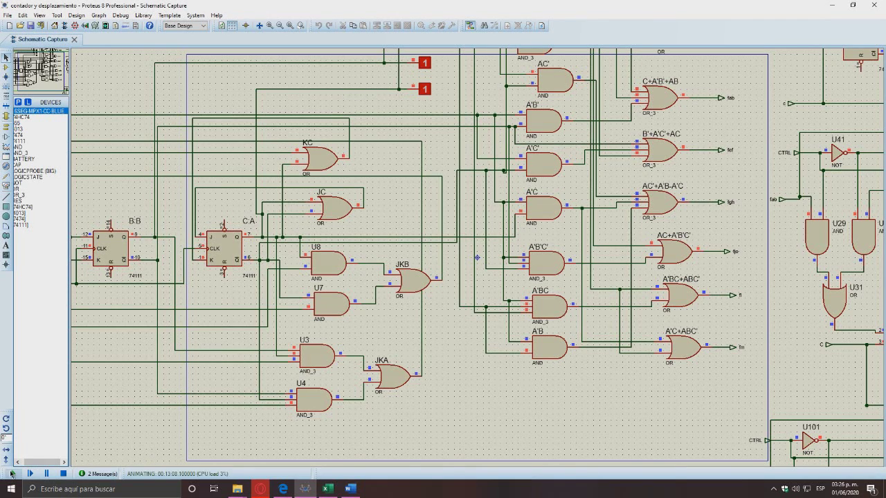
click(63, 473)
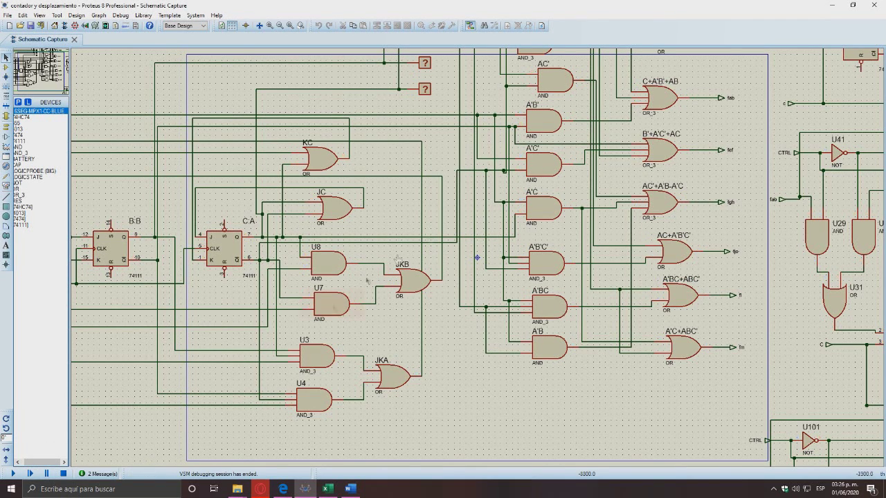
scroll(498, 256, up, 2)
scroll(498, 258, down, 1)
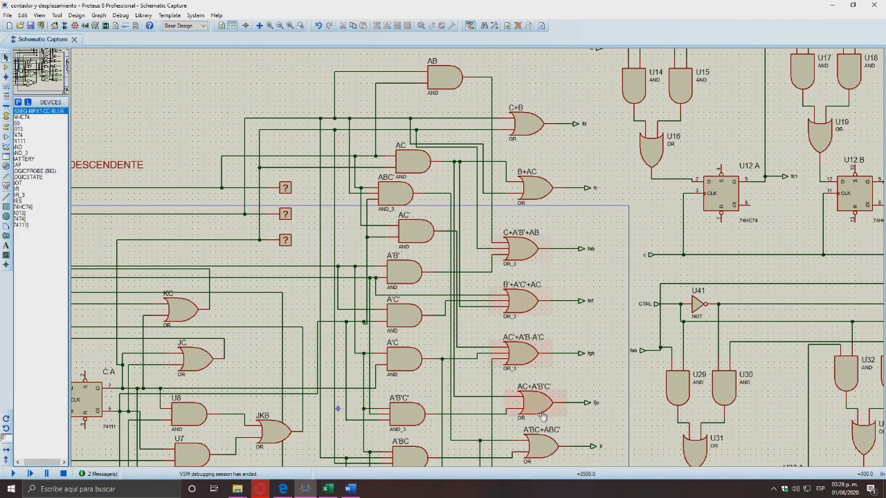
scroll(545, 454, down, 1)
scroll(519, 356, up, 1)
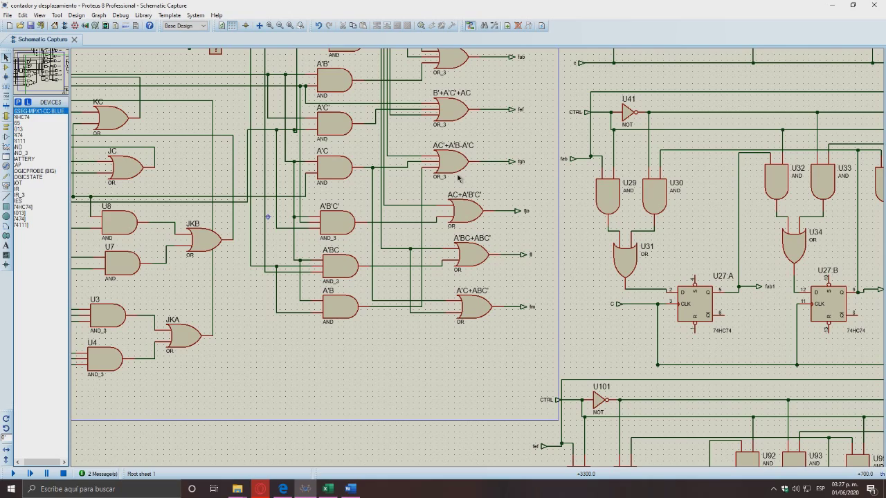
scroll(520, 148, up, 1)
scroll(495, 237, down, 1)
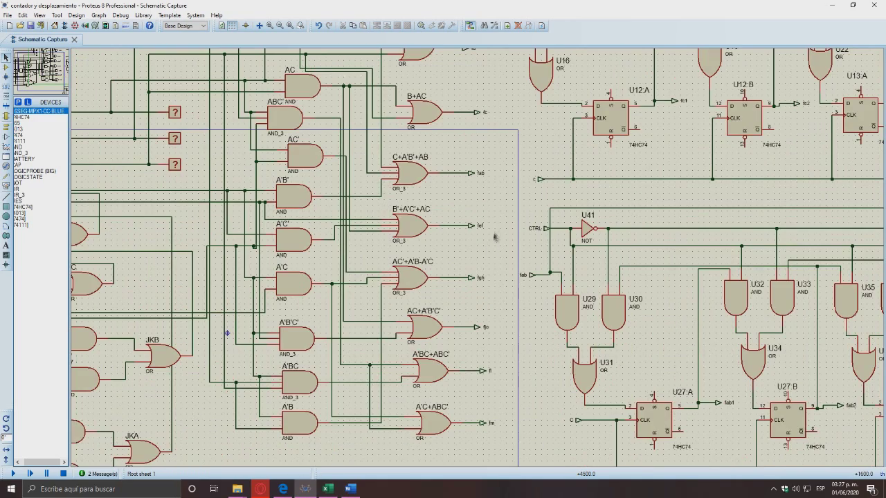
- Examine how the combinational output terminals, such as fc and fab, feed the neighbouring shift register circuits
scroll(488, 224, down, 1)
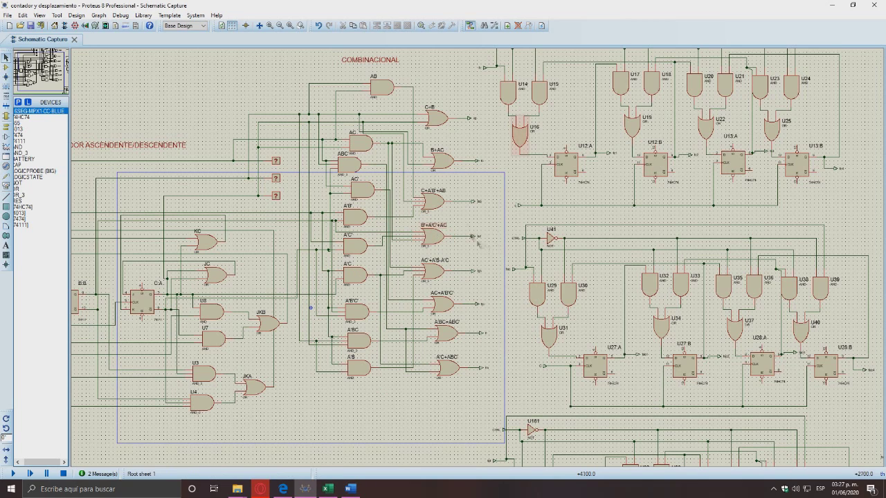
scroll(476, 246, down, 1)
scroll(482, 256, up, 2)
scroll(496, 220, down, 2)
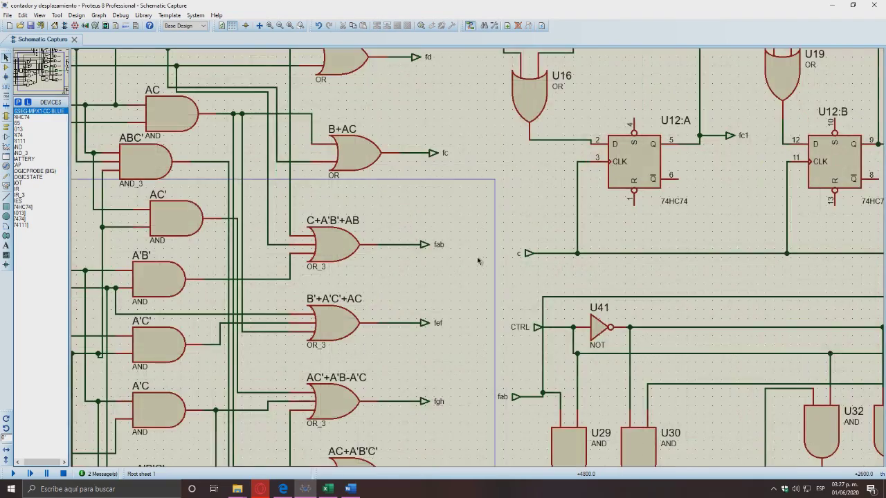
scroll(447, 204, up, 2)
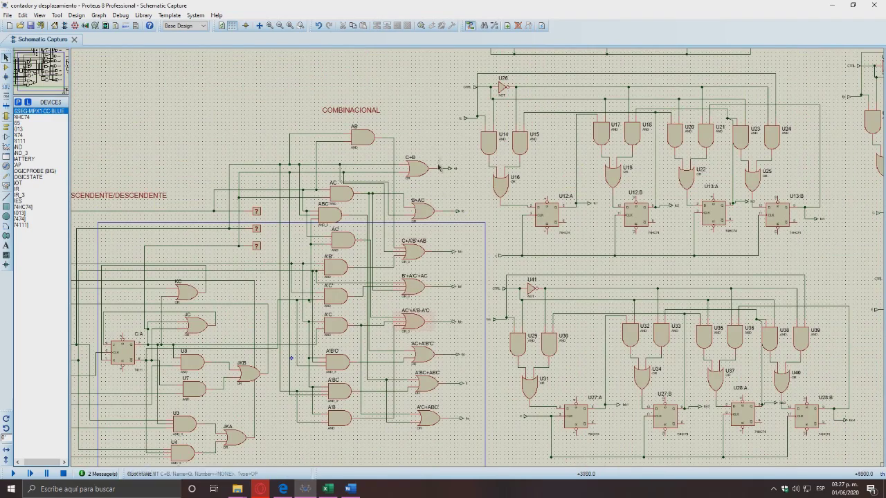
- Examine the DESPLAZAMIENTO BIDIRECCIONAL section and its 74HC74 shift registers beside the combinational block
scroll(445, 204, up, 1)
scroll(622, 212, down, 3)
scroll(621, 211, down, 2)
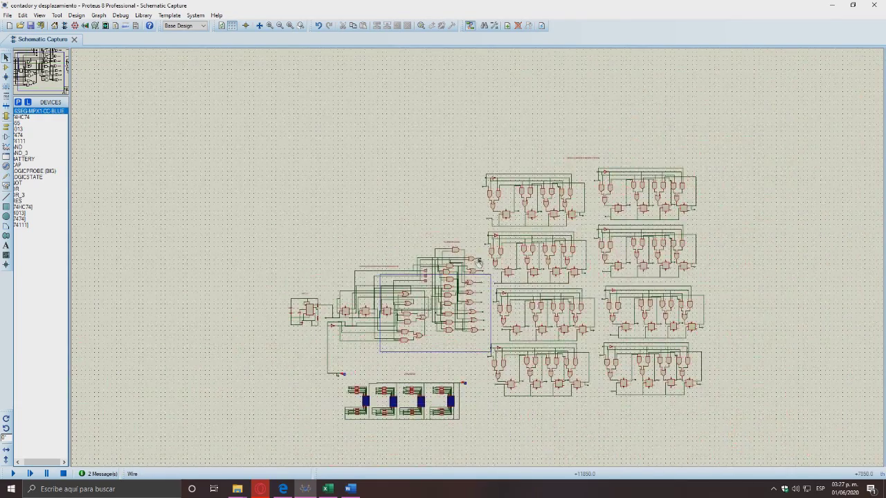
scroll(419, 320, up, 3)
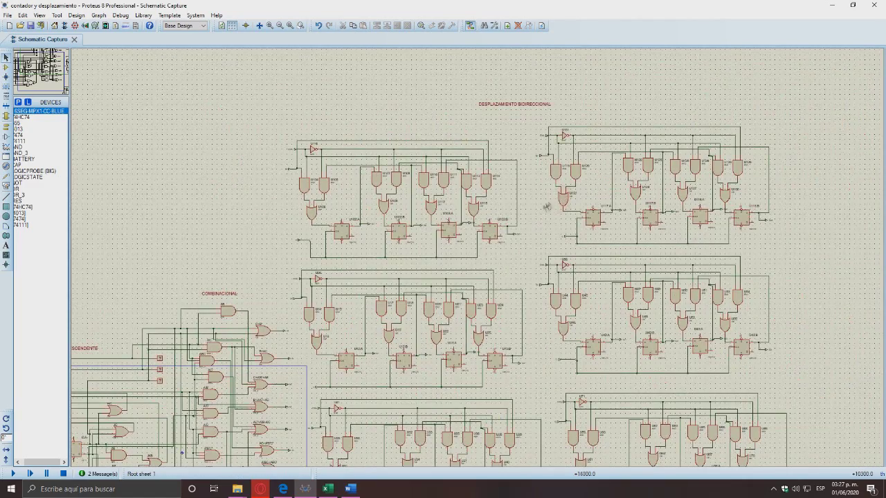
scroll(479, 262, up, 3)
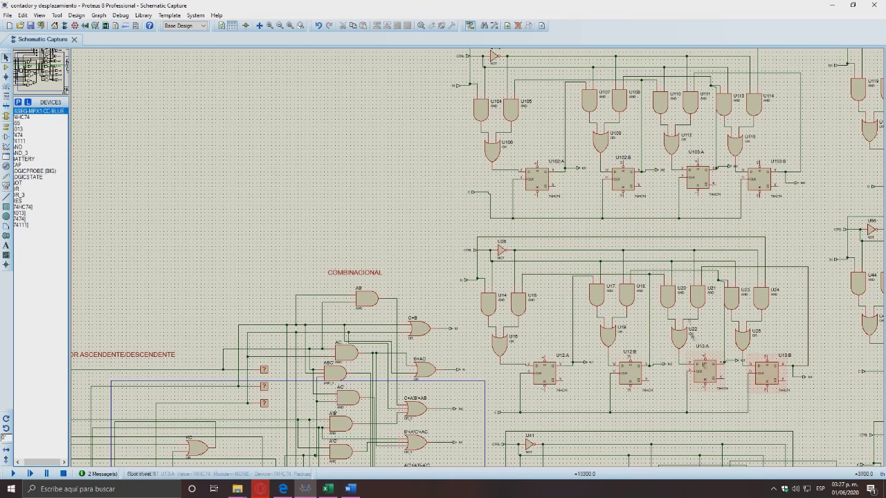
scroll(695, 293, down, 2)
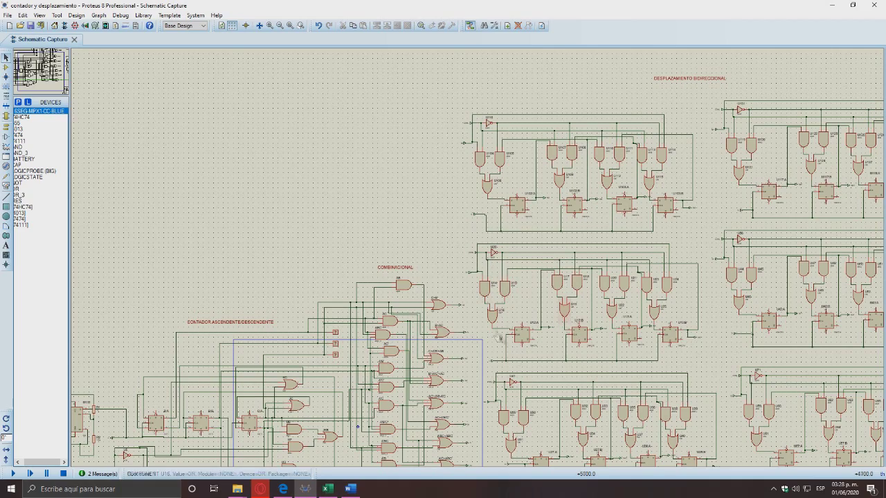
- Set the logic state feeding the CTRL terminal, beside the PALABRA display section, to 1
key(F7)
key(F5)
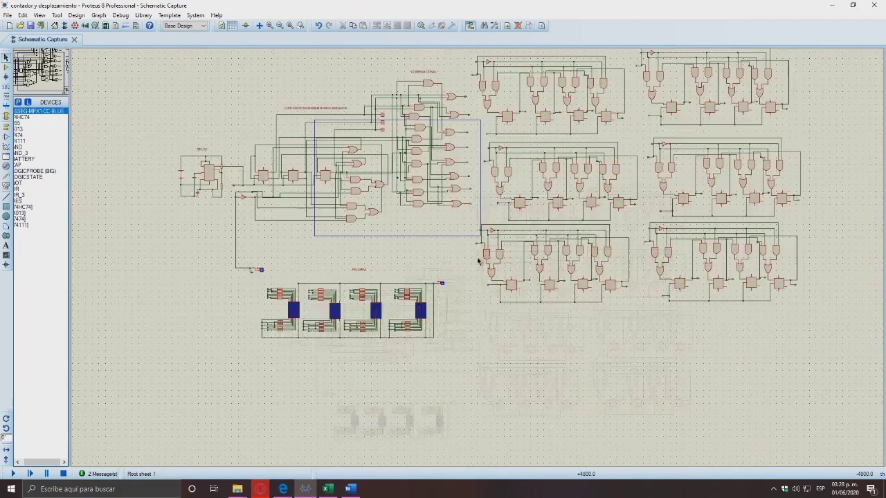
scroll(481, 257, up, 3)
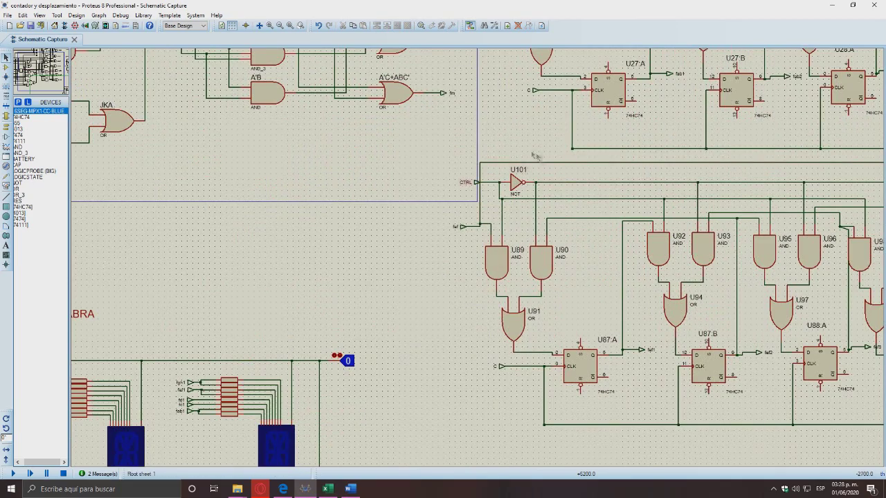
scroll(355, 281, down, 2)
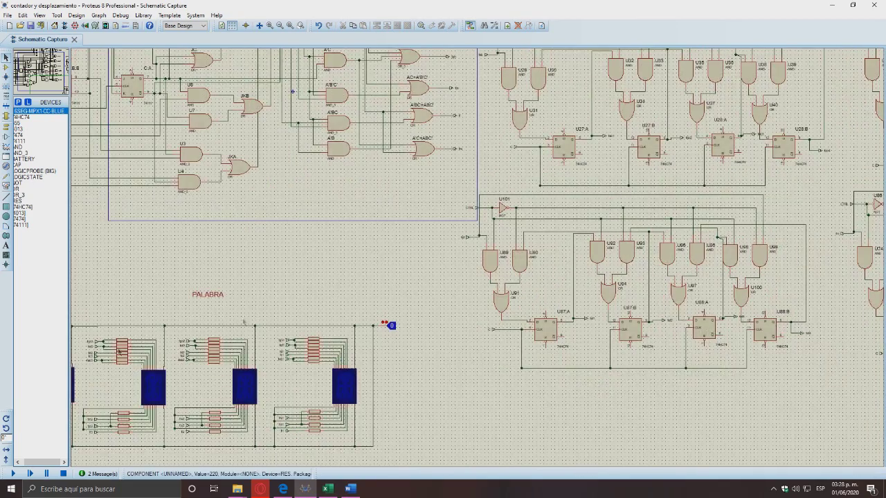
key(F5)
click(368, 238)
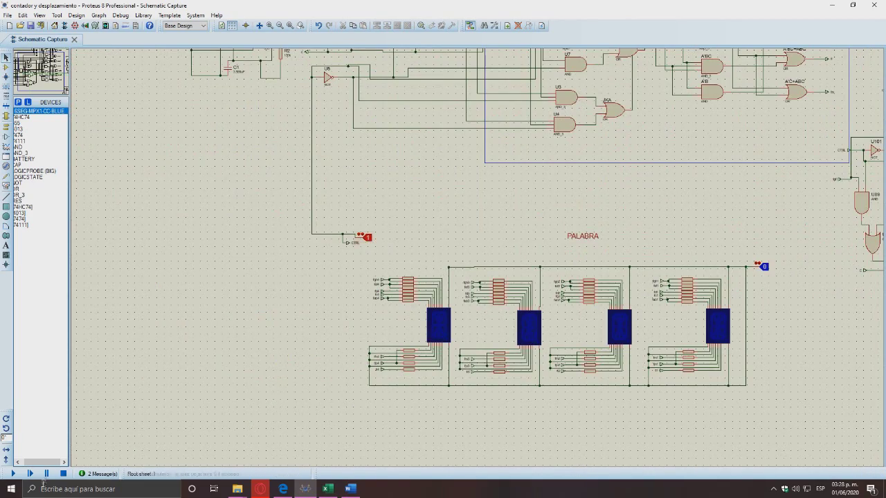
- Run the simulation, watch the word shift across the PALABRA displays and switch the CTRL logic state to 1
click(16, 474)
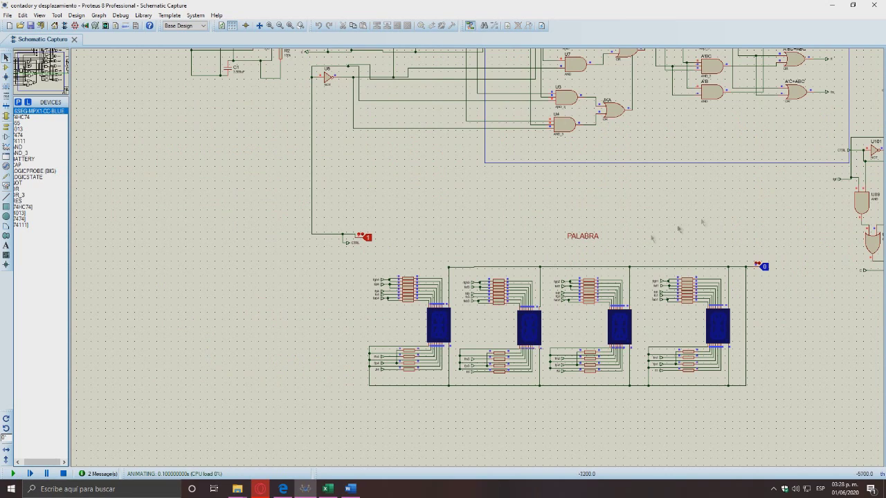
scroll(631, 249, down, 1)
key(F5)
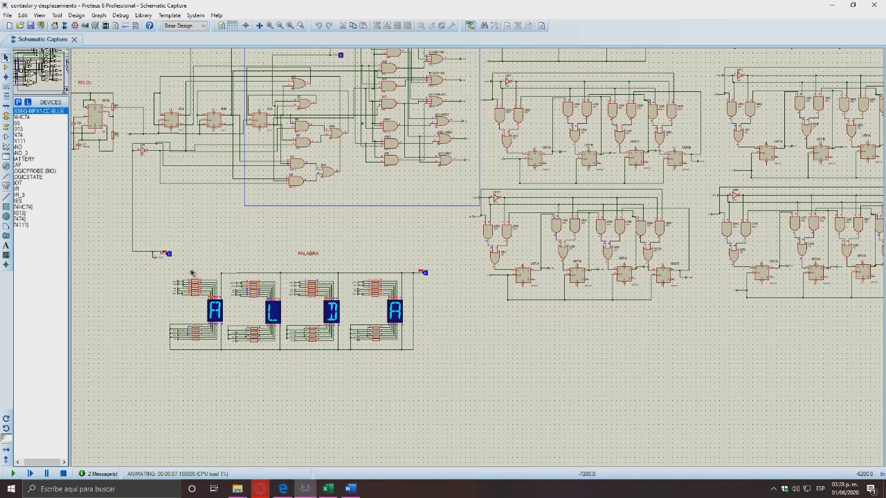
click(168, 255)
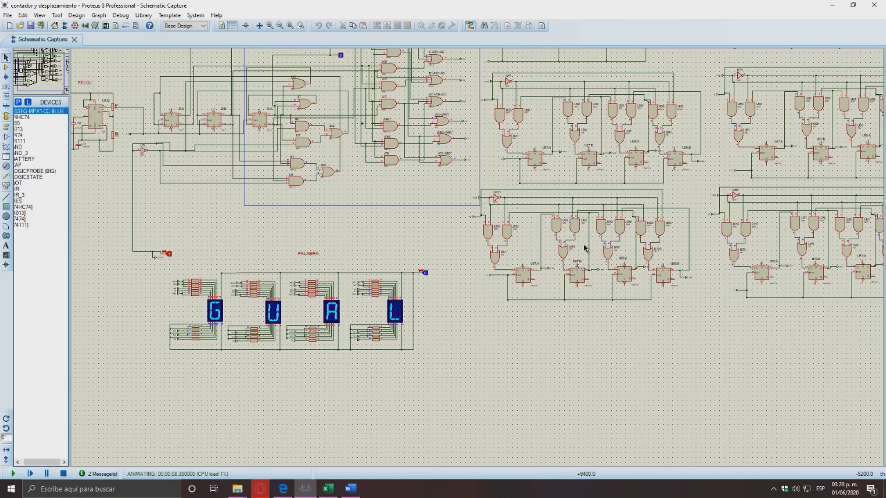
- Trace the CTRL signal from its logic state to the NOT gates U41 and U101 of the shift register circuits during simulation
scroll(572, 235, up, 1)
scroll(418, 262, up, 1)
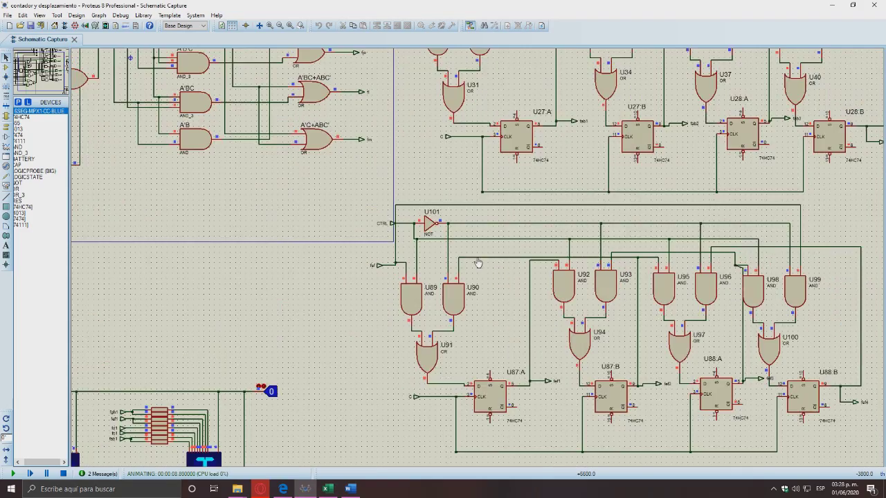
scroll(418, 263, down, 2)
scroll(478, 256, up, 2)
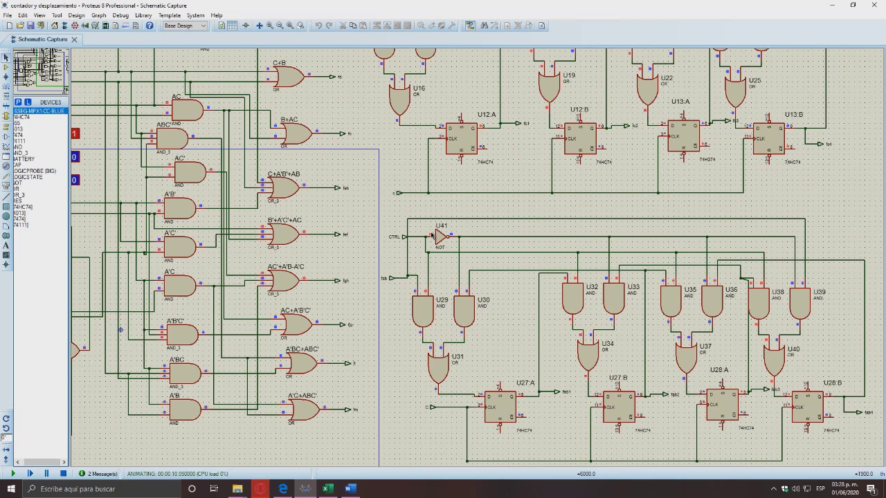
scroll(377, 316, down, 2)
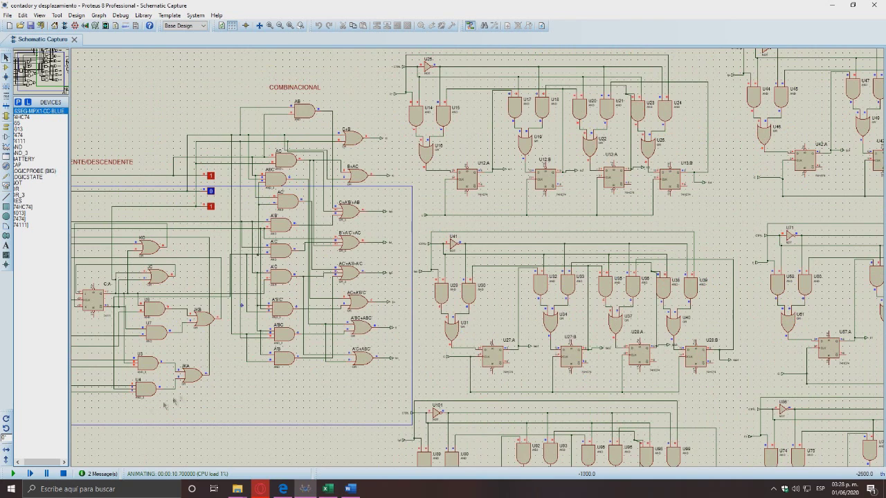
scroll(261, 358, down, 2)
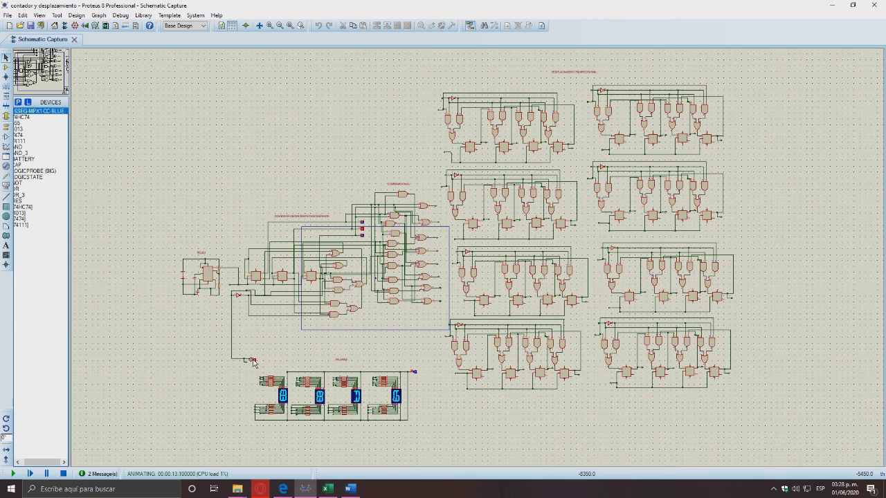
scroll(475, 302, up, 3)
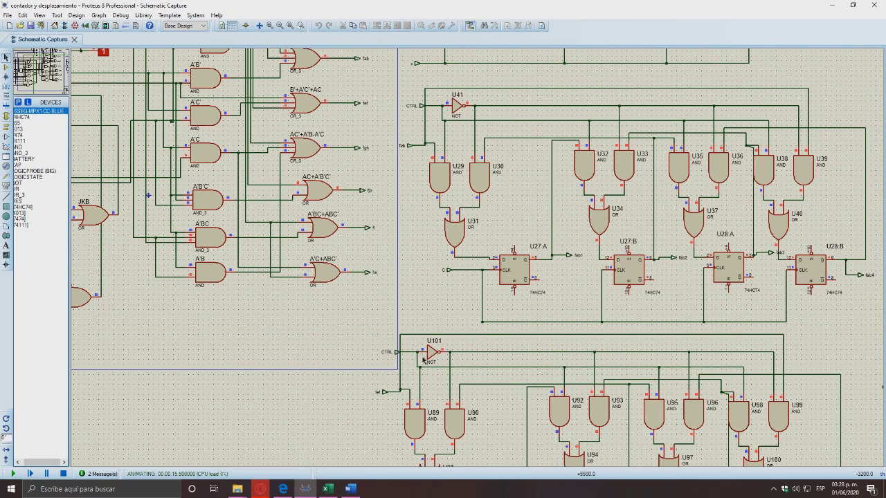
scroll(477, 354, down, 3)
scroll(480, 261, up, 2)
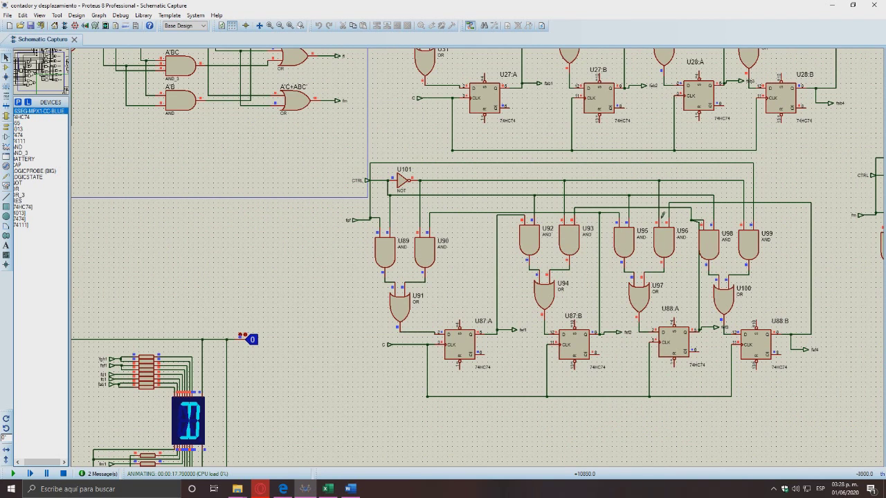
scroll(480, 254, down, 2)
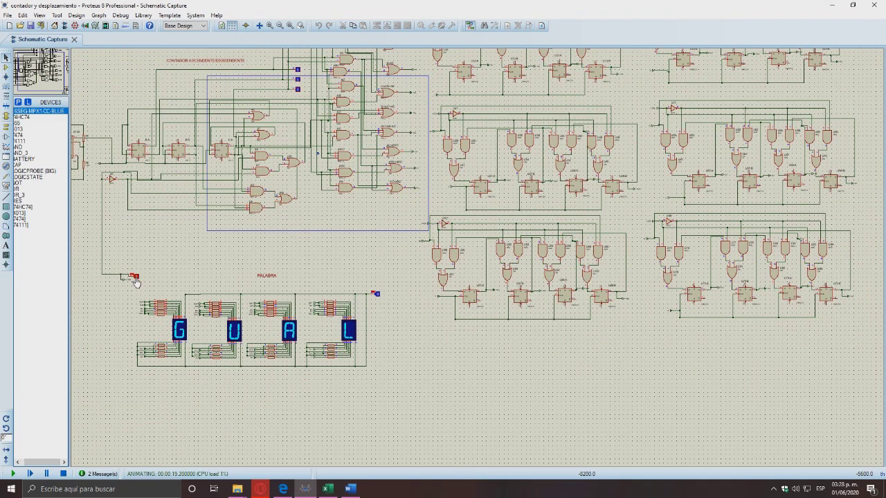
- Examine how the fef shift register moves data through its AND and OR gates and 74HC74 flip-flops to outputs fef1 to fef4
scroll(396, 250, up, 1)
scroll(569, 252, up, 1)
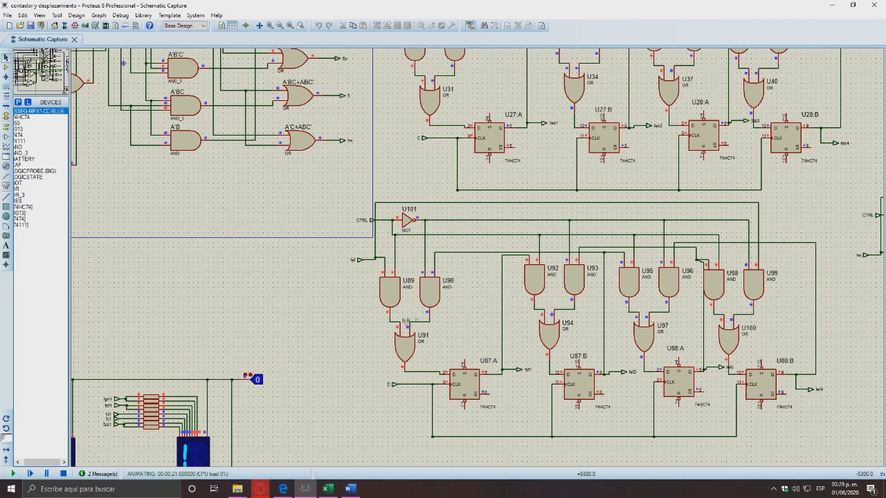
scroll(451, 312, up, 1)
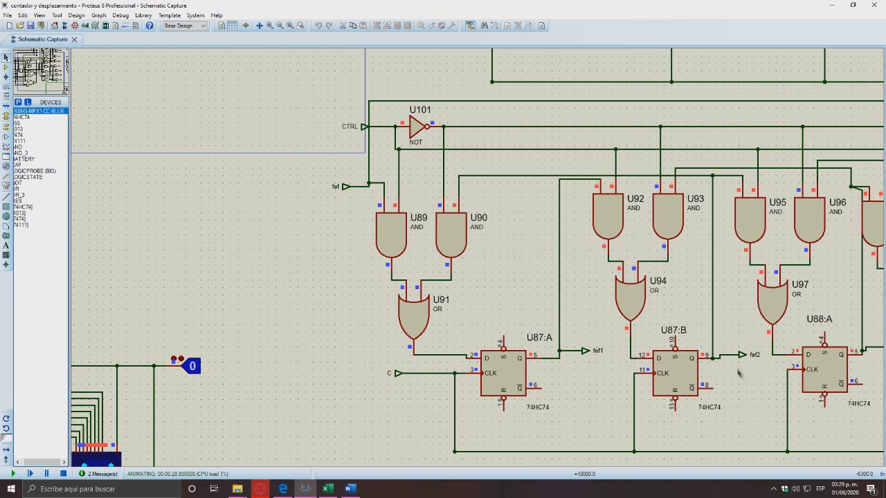
scroll(669, 333, down, 1)
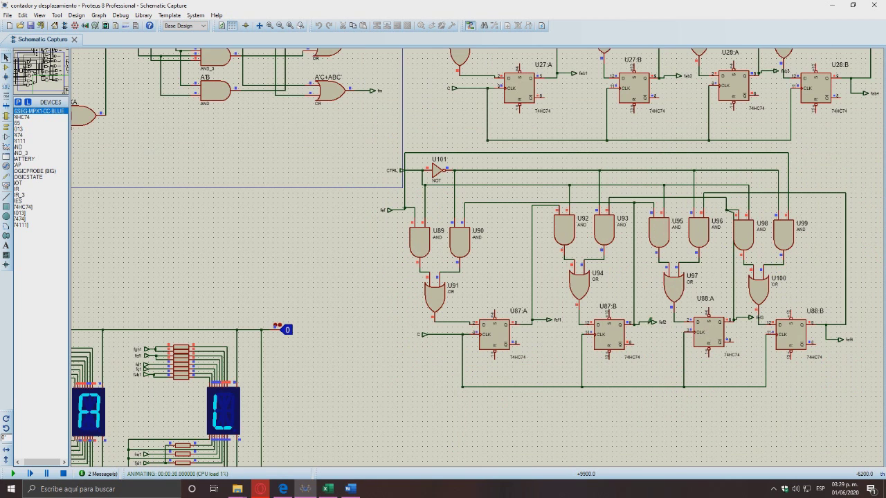
scroll(651, 322, up, 1)
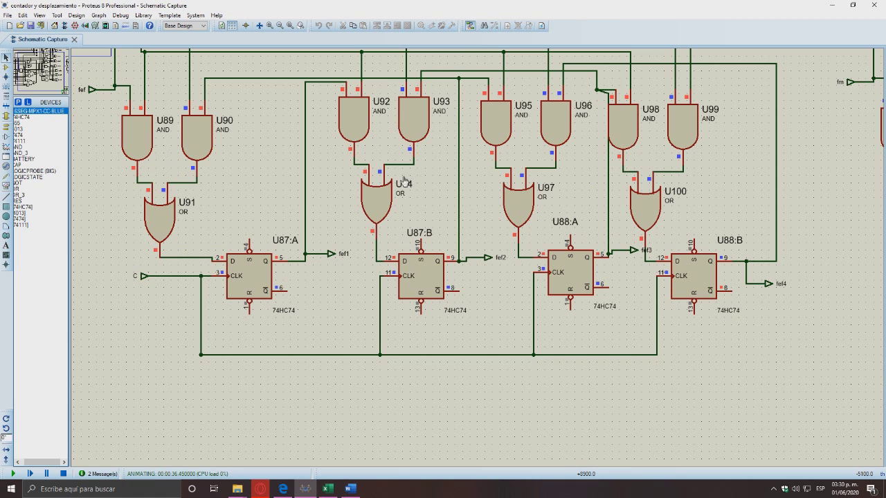
scroll(403, 179, down, 2)
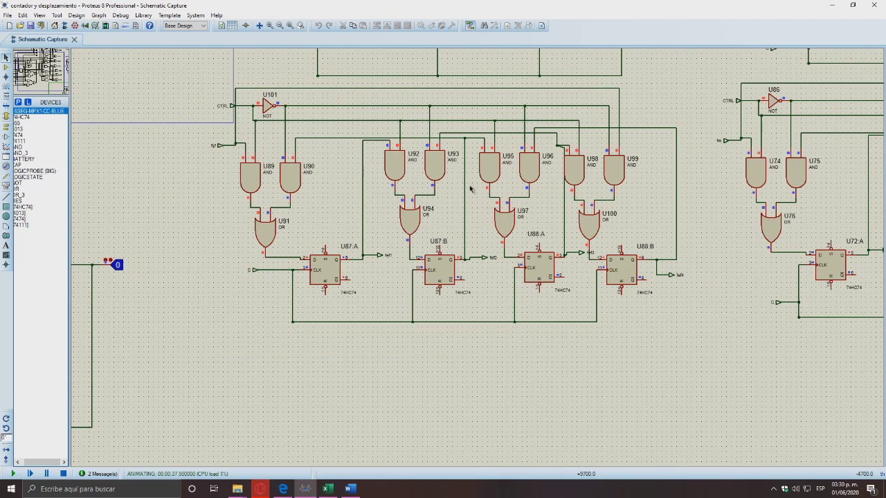
scroll(428, 184, down, 3)
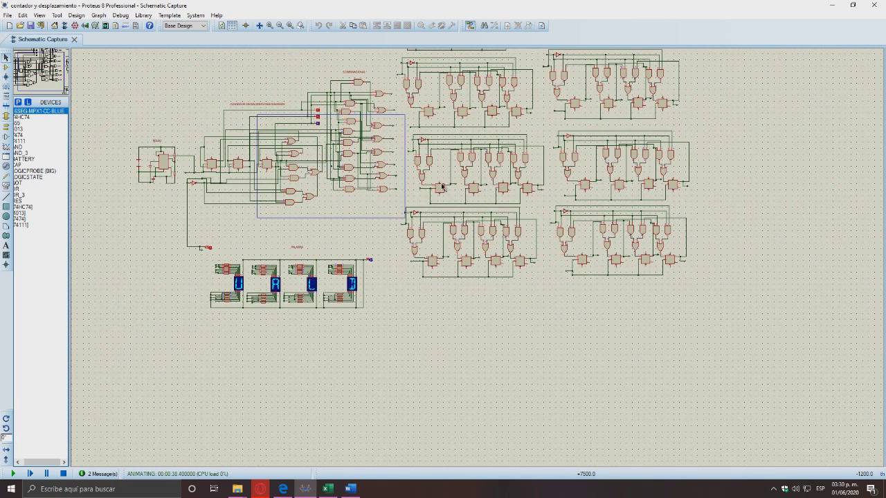
scroll(483, 118, up, 1)
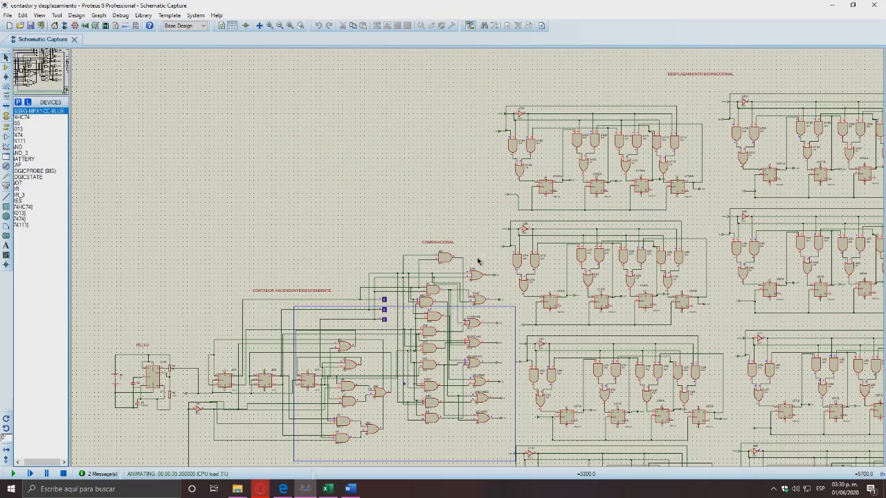
scroll(711, 112, up, 1)
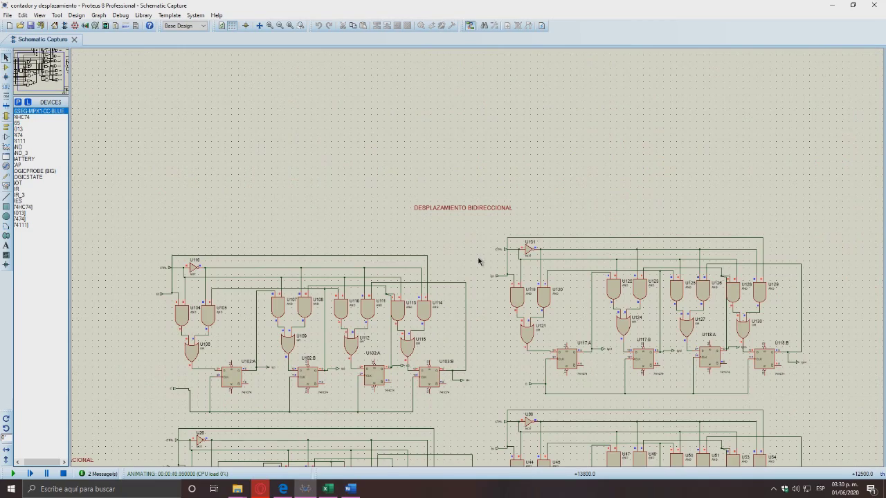